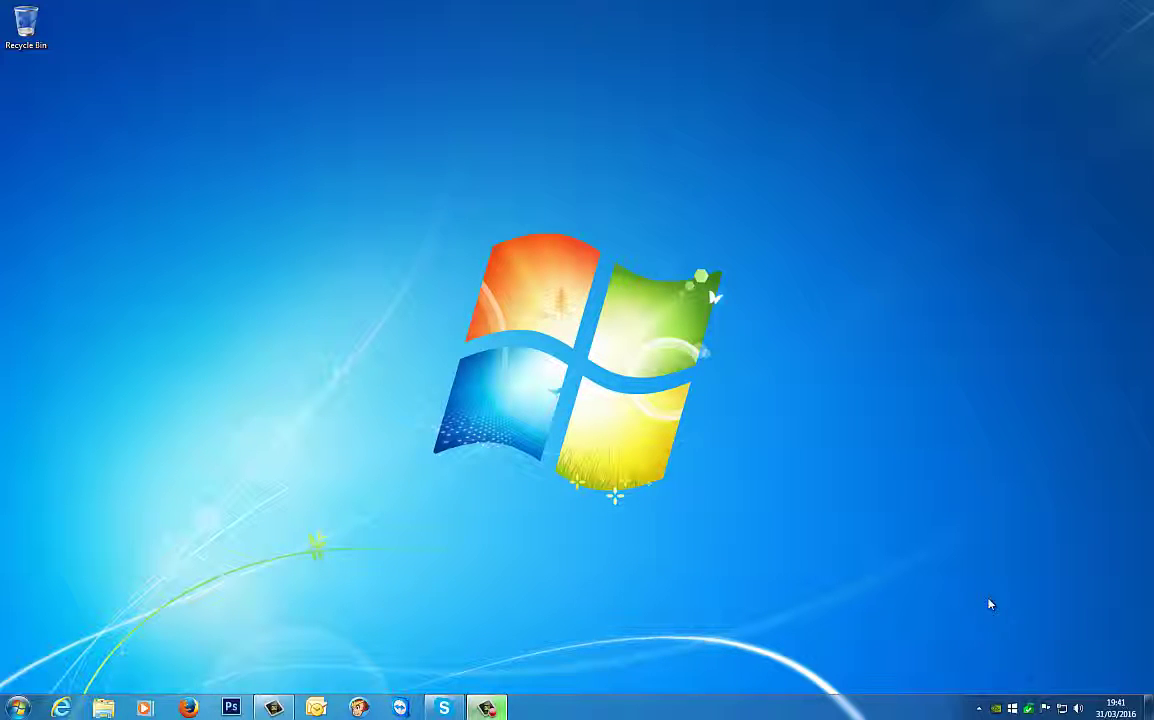
- Launch Task Scheduler through Control Panel's Administrative Tools folder
{"action": "left_click", "coordinate": [19, 708]}
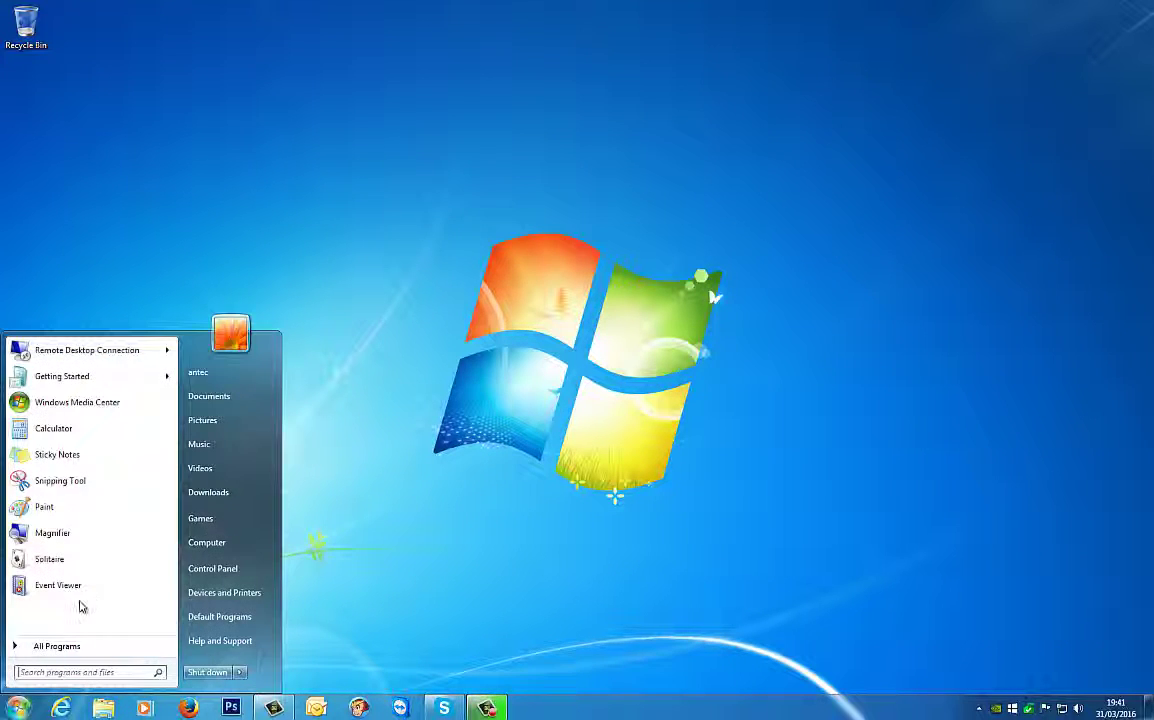
{"action": "left_click", "coordinate": [207, 572]}
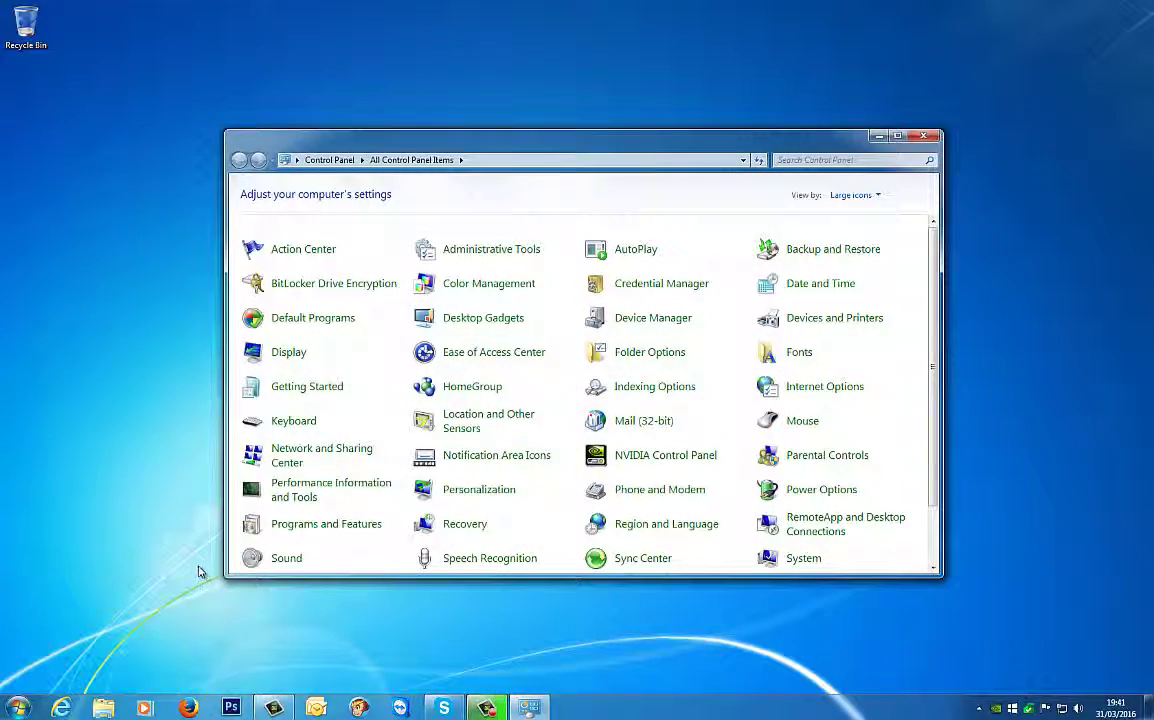
{"action": "left_click", "coordinate": [470, 252]}
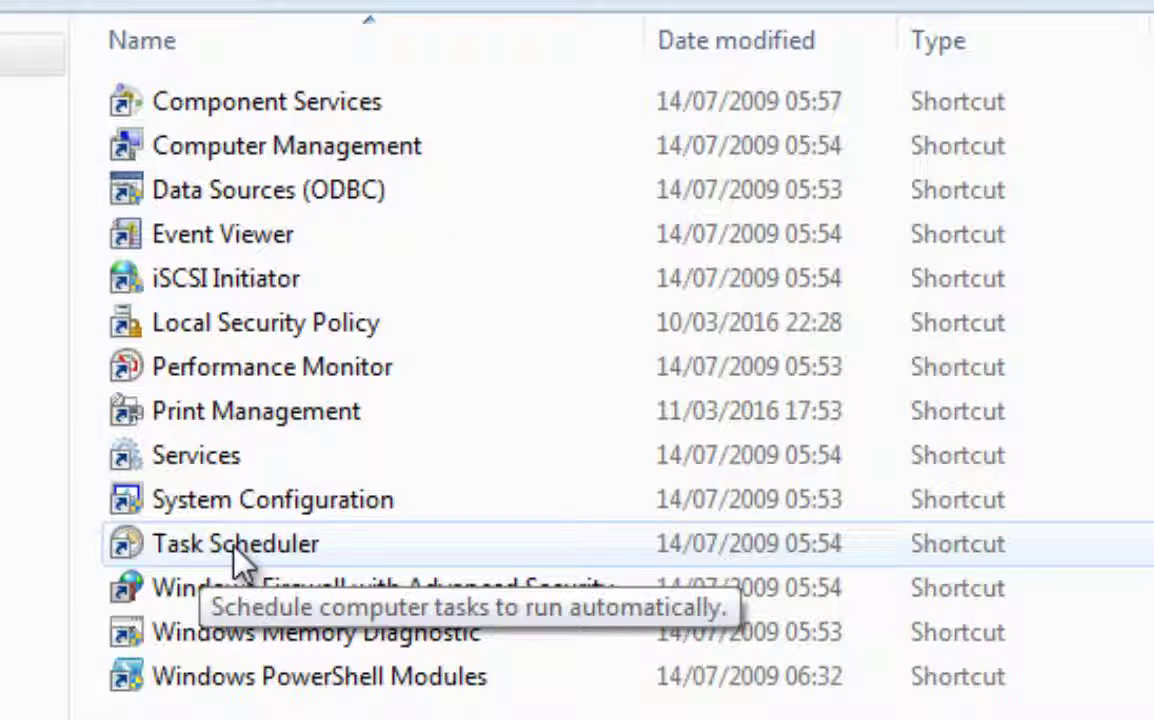
{"action": "double_click", "coordinate": [236, 558]}
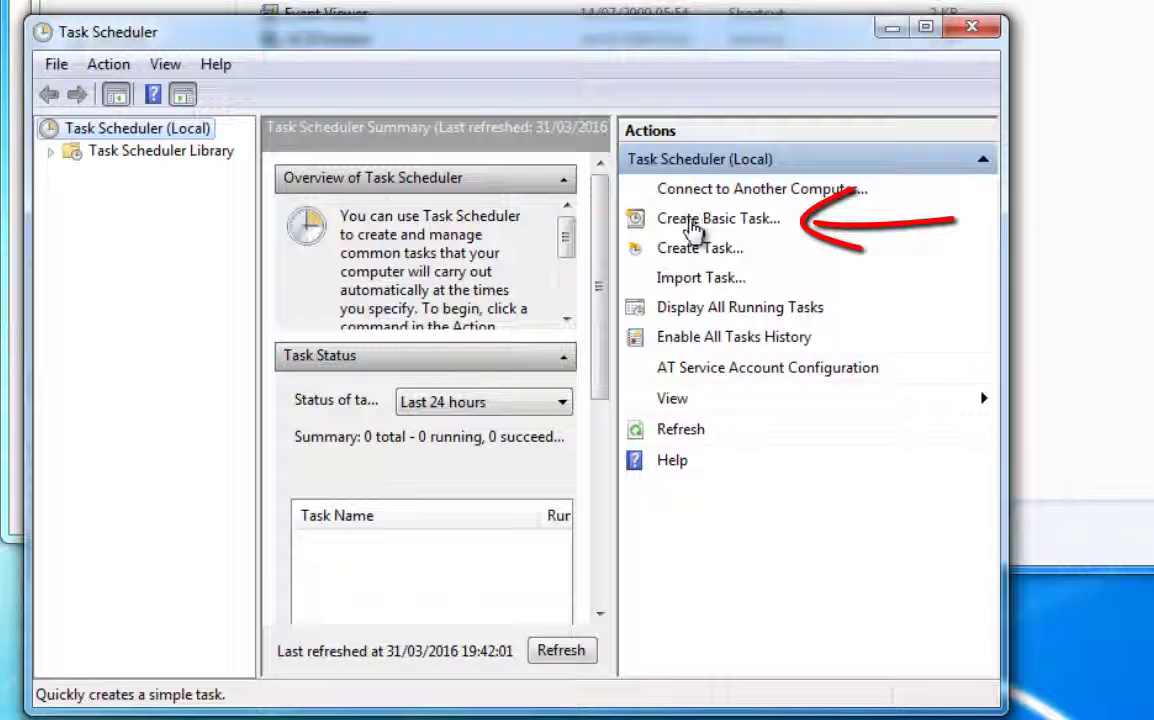
- Start a basic task named 'Auto Shutdown' described as 'auto shutdown at 21:30 every night'
{"action": "left_click", "coordinate": [692, 228]}
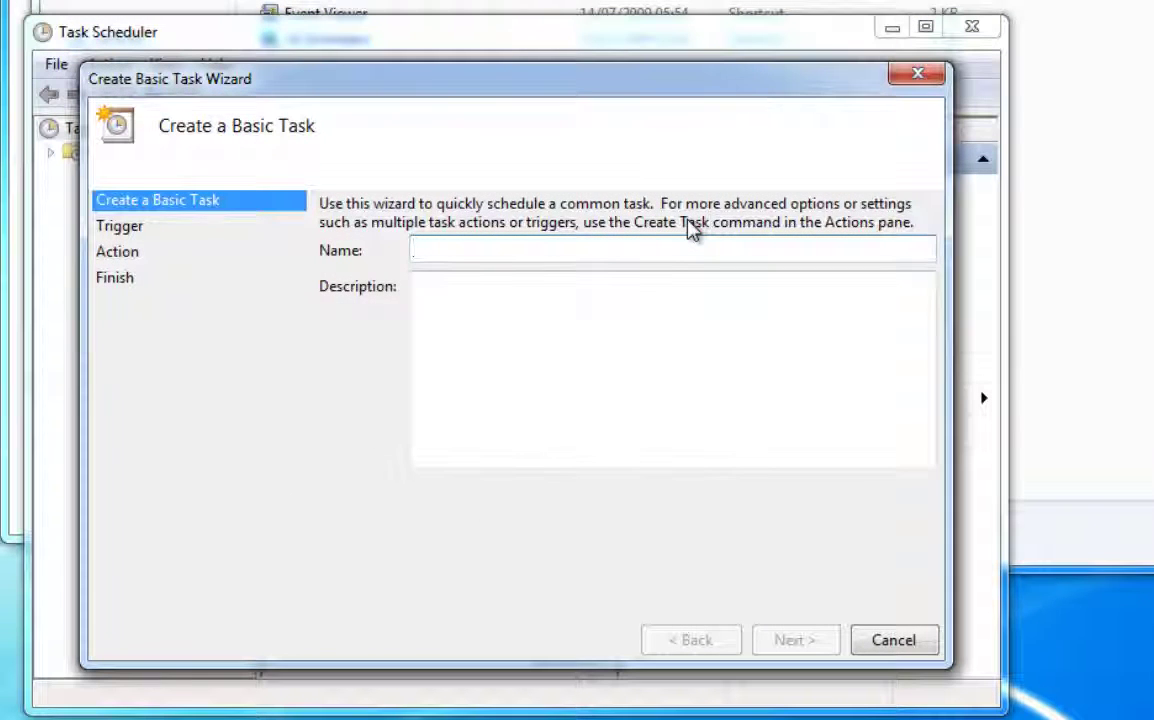
{"action": "type", "text": "A"}
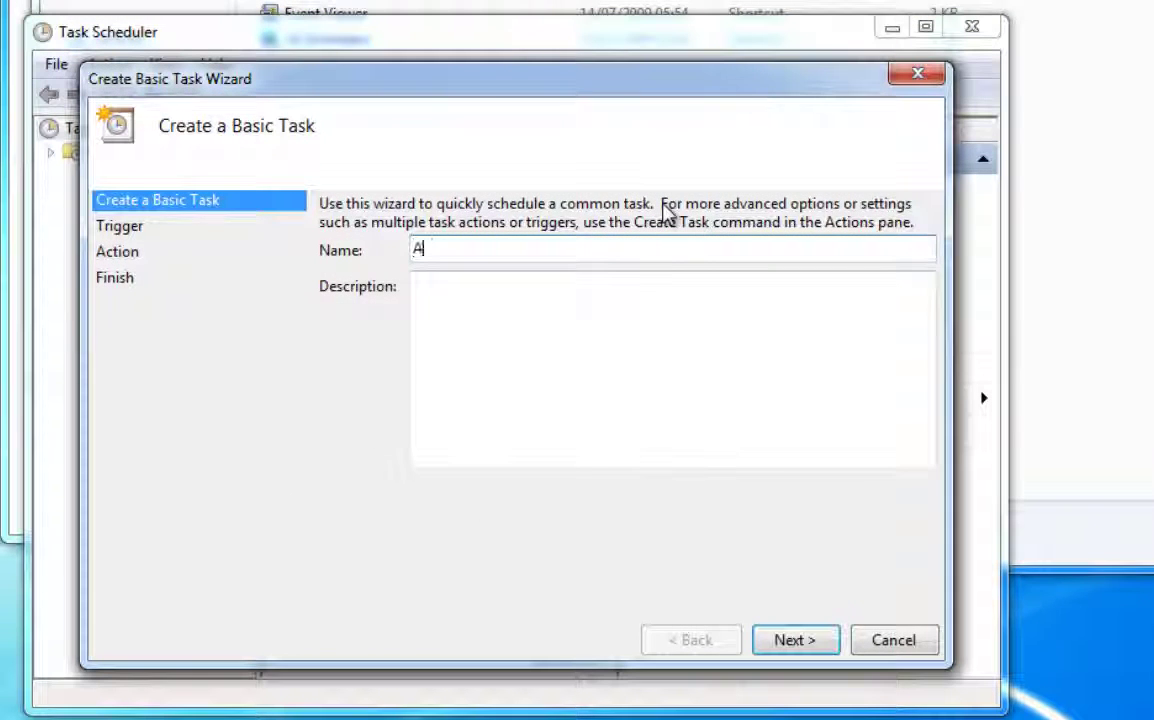
{"action": "type", "text": "uto Shutdo"}
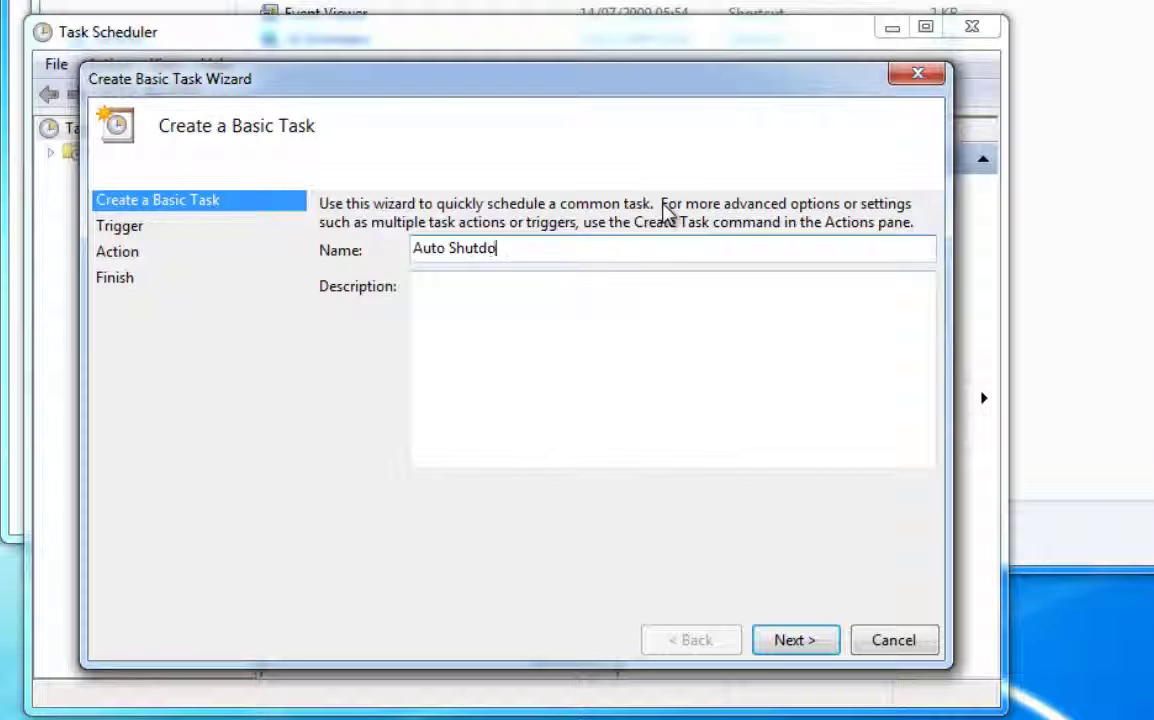
{"action": "type", "text": "wn"}
{"action": "left_click", "coordinate": [477, 337]}
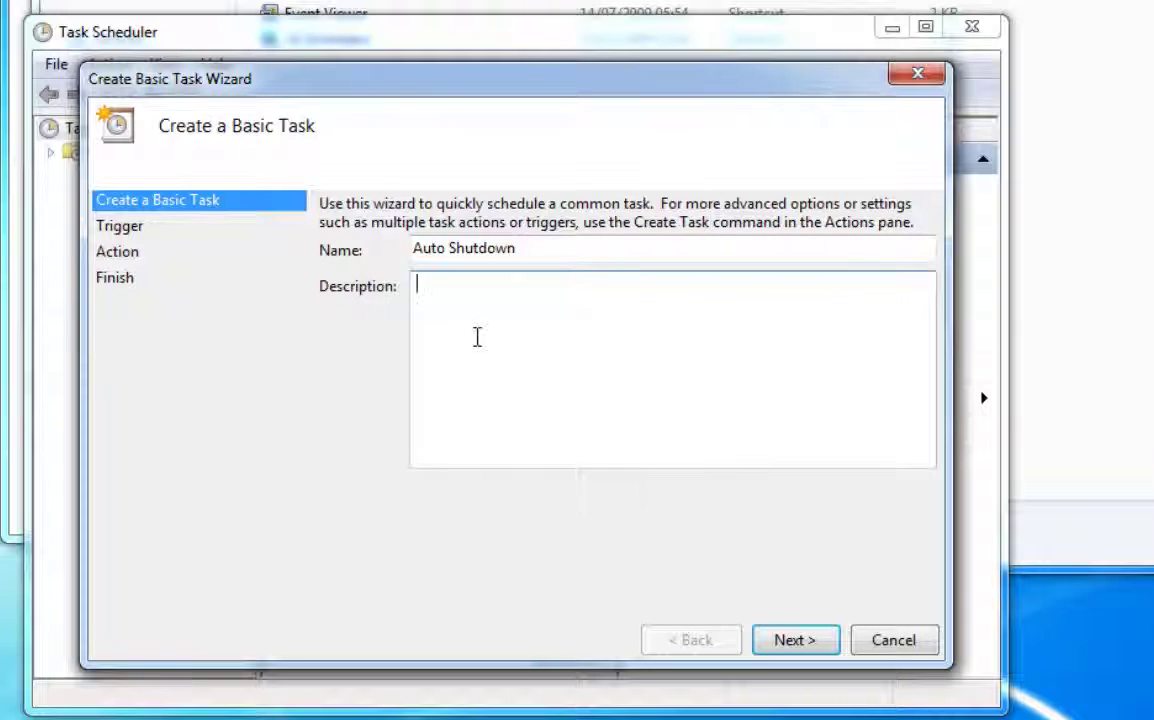
{"action": "type", "text": "auto sb"}
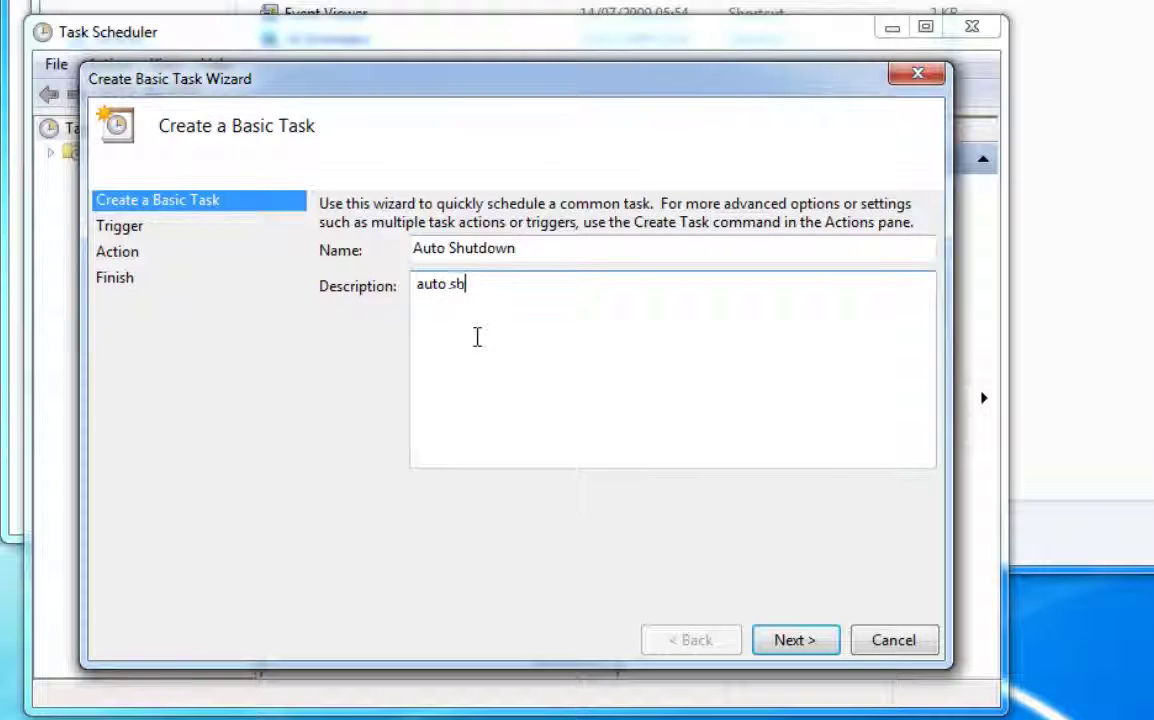
{"action": "key", "text": "BackSpace"}
{"action": "type", "text": "hutdown at "}
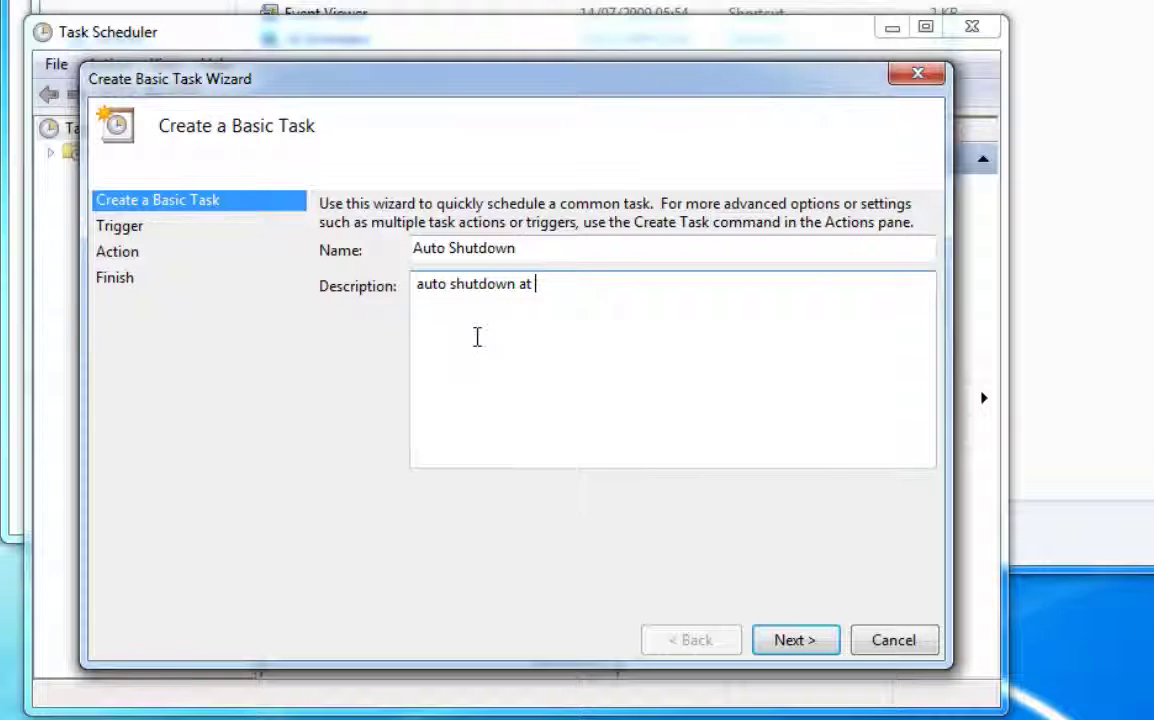
{"action": "type", "text": "21:30 every night"}
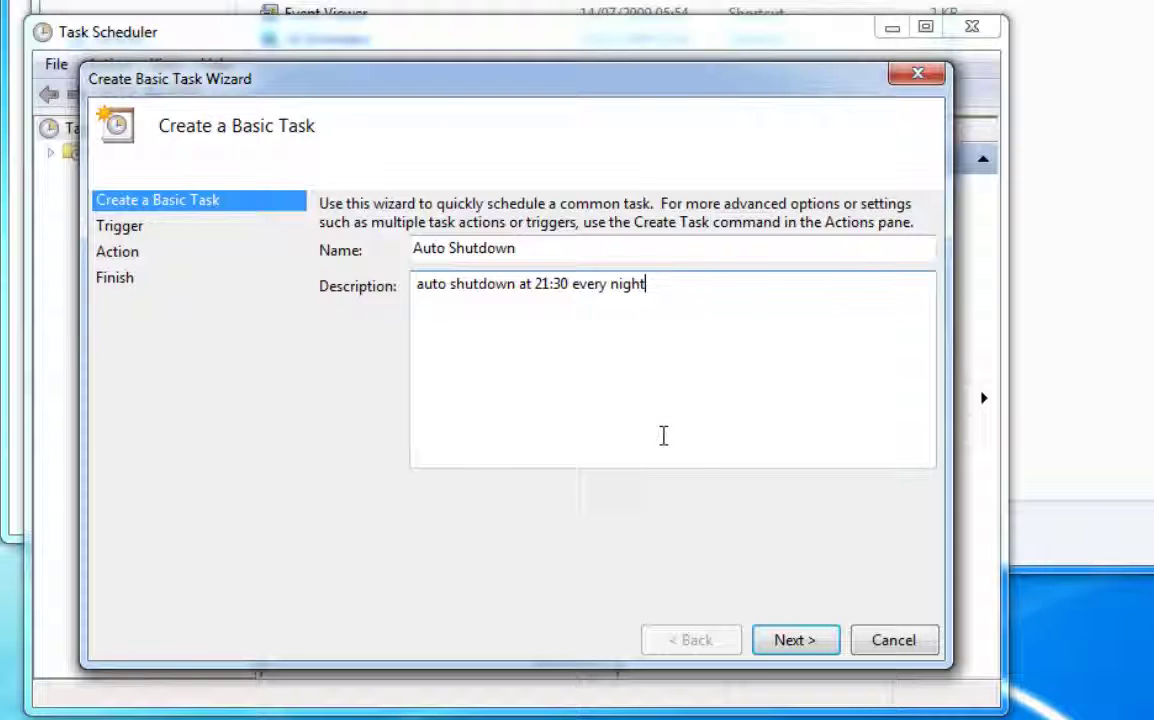
- Give the task a Daily trigger starting at 21:30:00, recurring every 1 day
{"action": "left_click", "coordinate": [794, 644]}
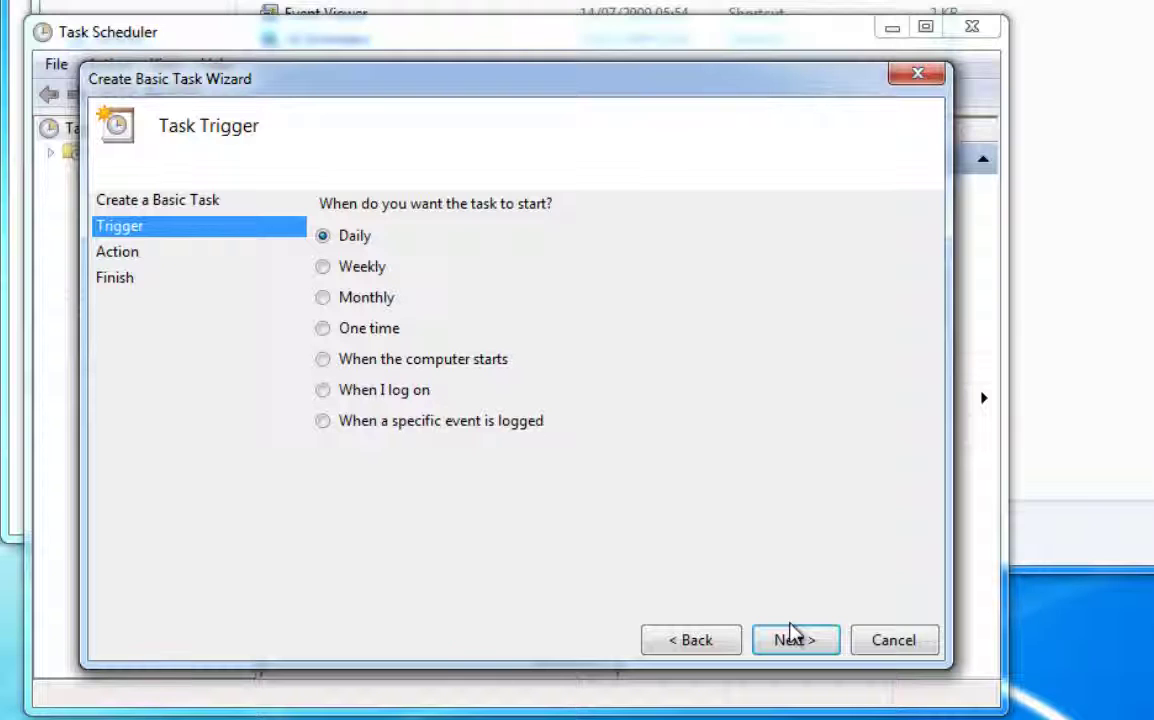
{"action": "left_click", "coordinate": [808, 641]}
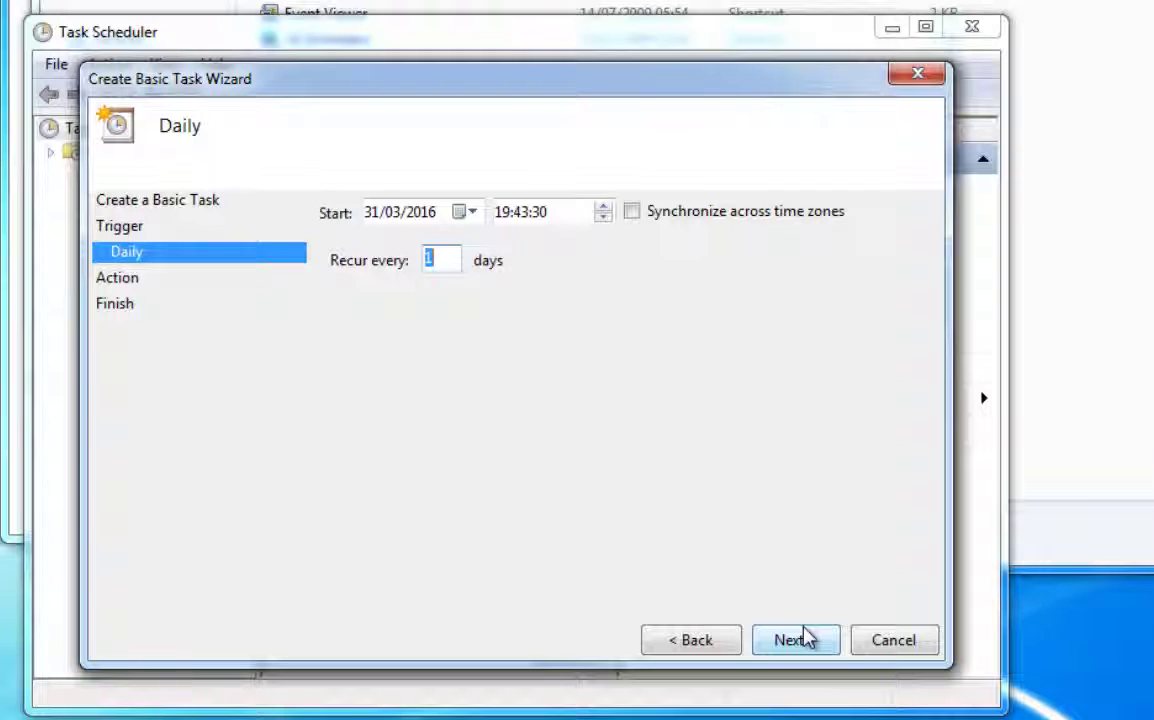
{"action": "left_click", "coordinate": [505, 213]}
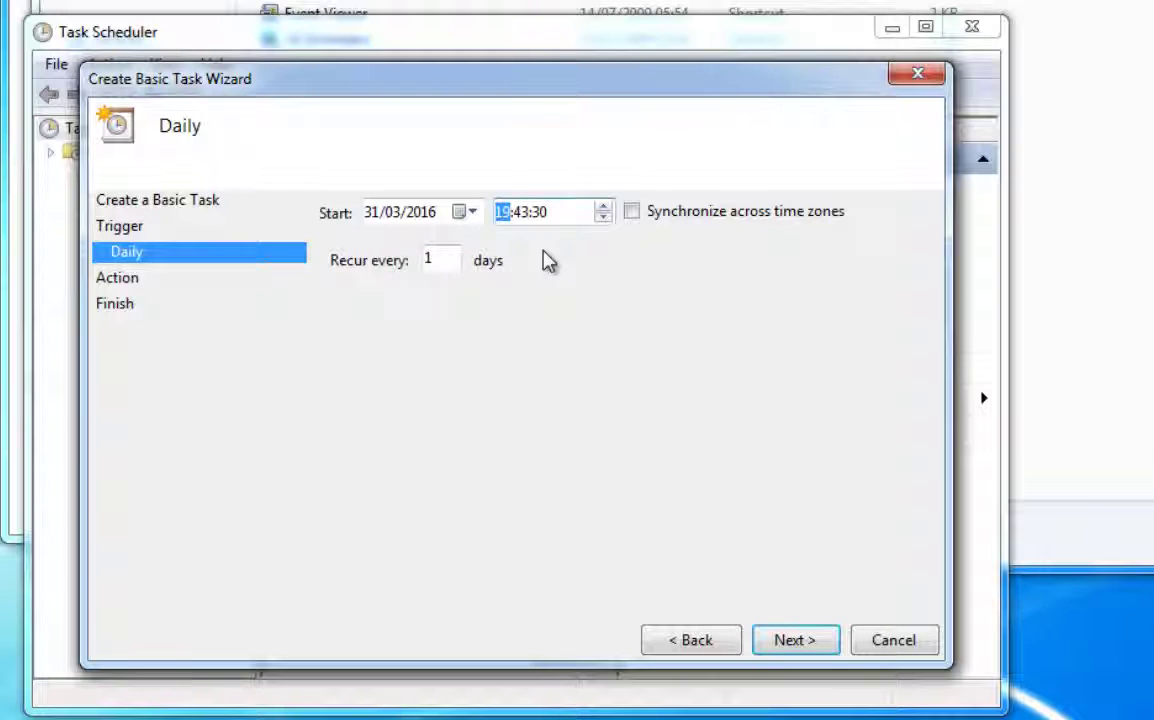
{"action": "type", "text": "21"}
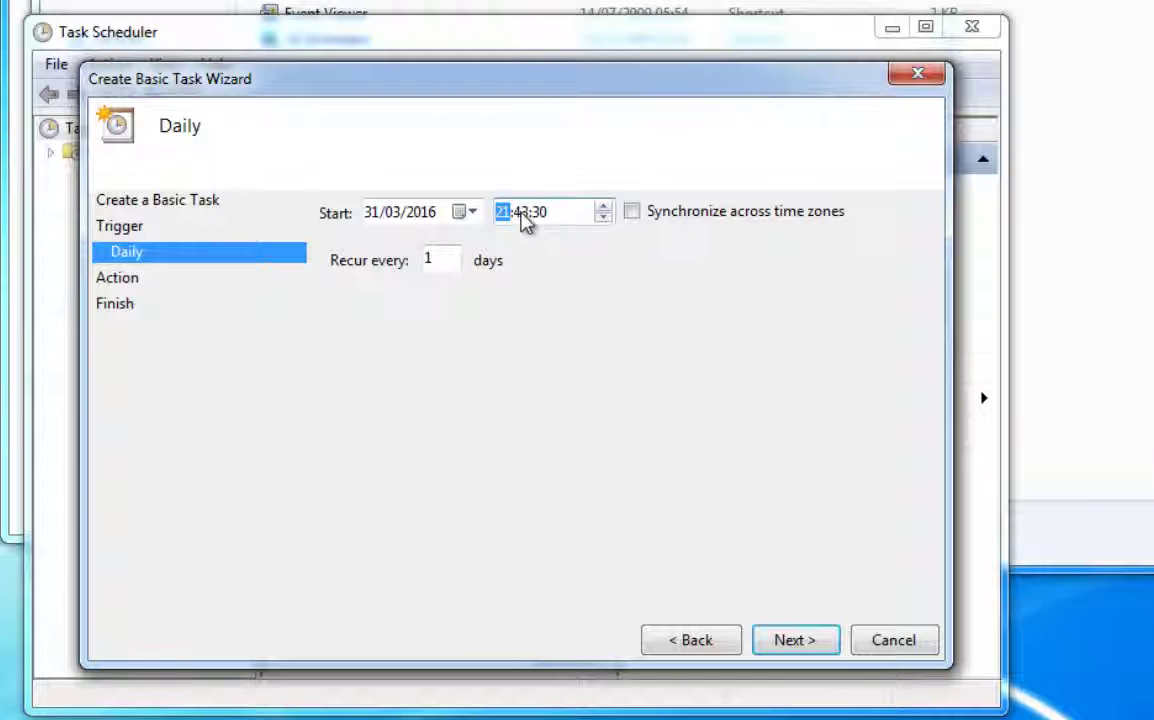
{"action": "left_click", "coordinate": [521, 213]}
{"action": "type", "text": "30:"}
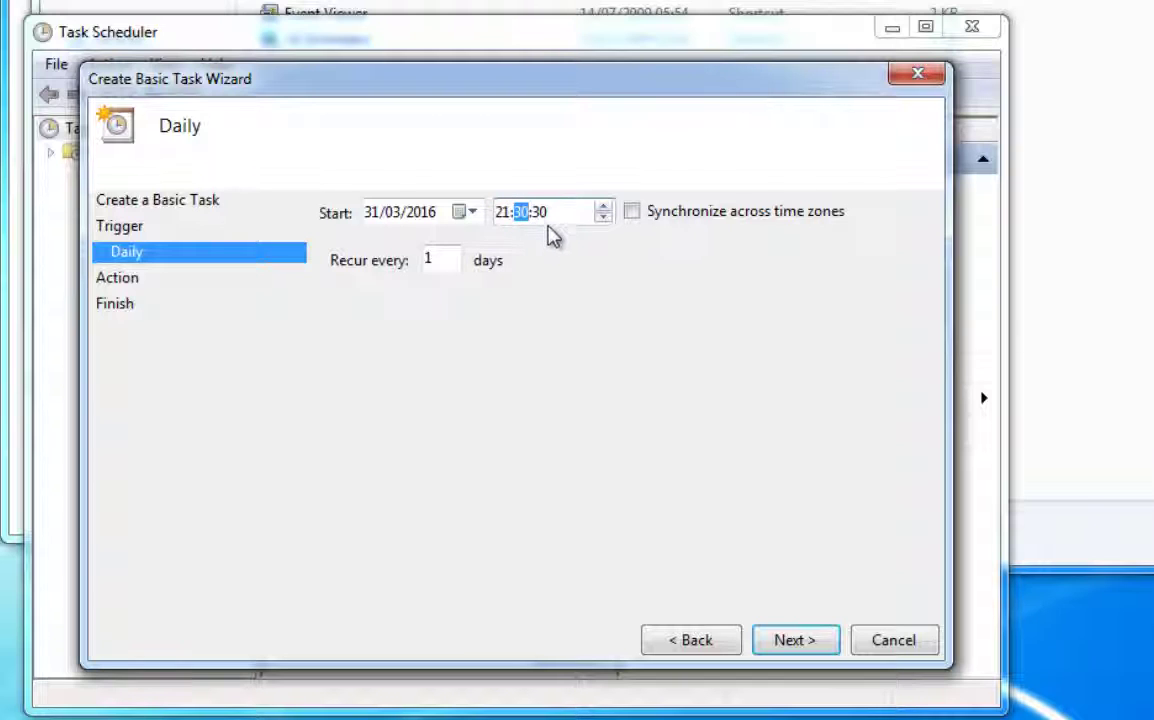
{"action": "type", "text": "00"}
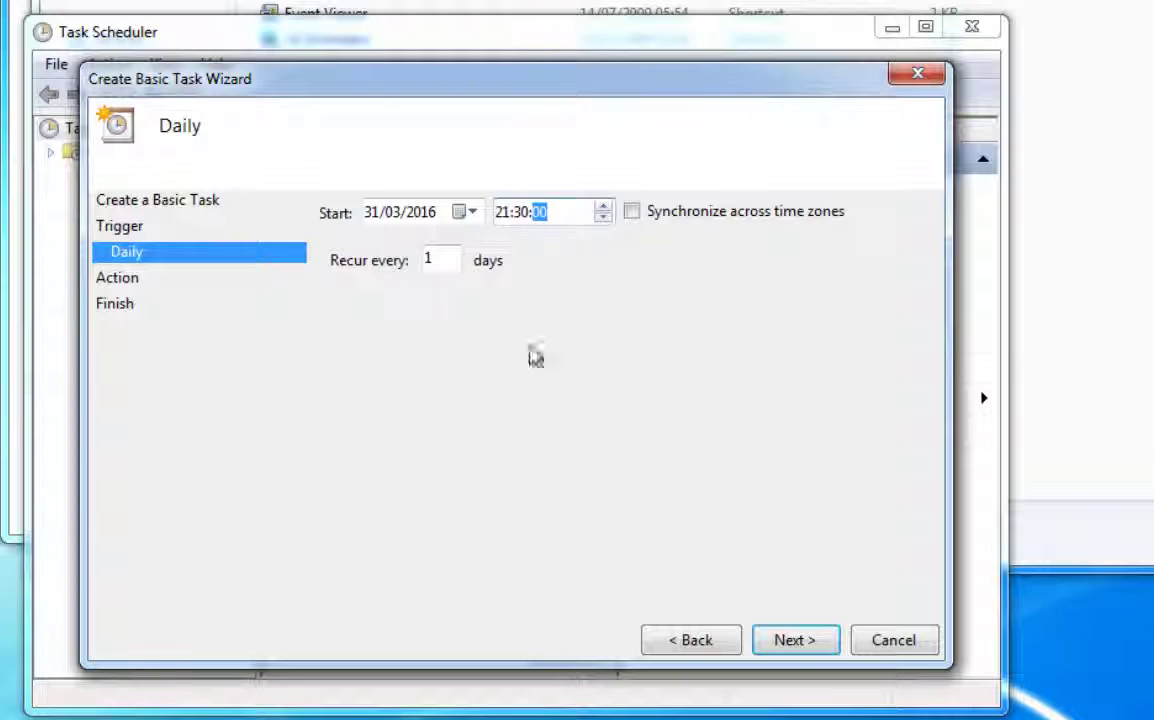
- Make the action start c:\windows\system32\shutdown.exe with argument /s, then reach the Summary
{"action": "left_click", "coordinate": [790, 646]}
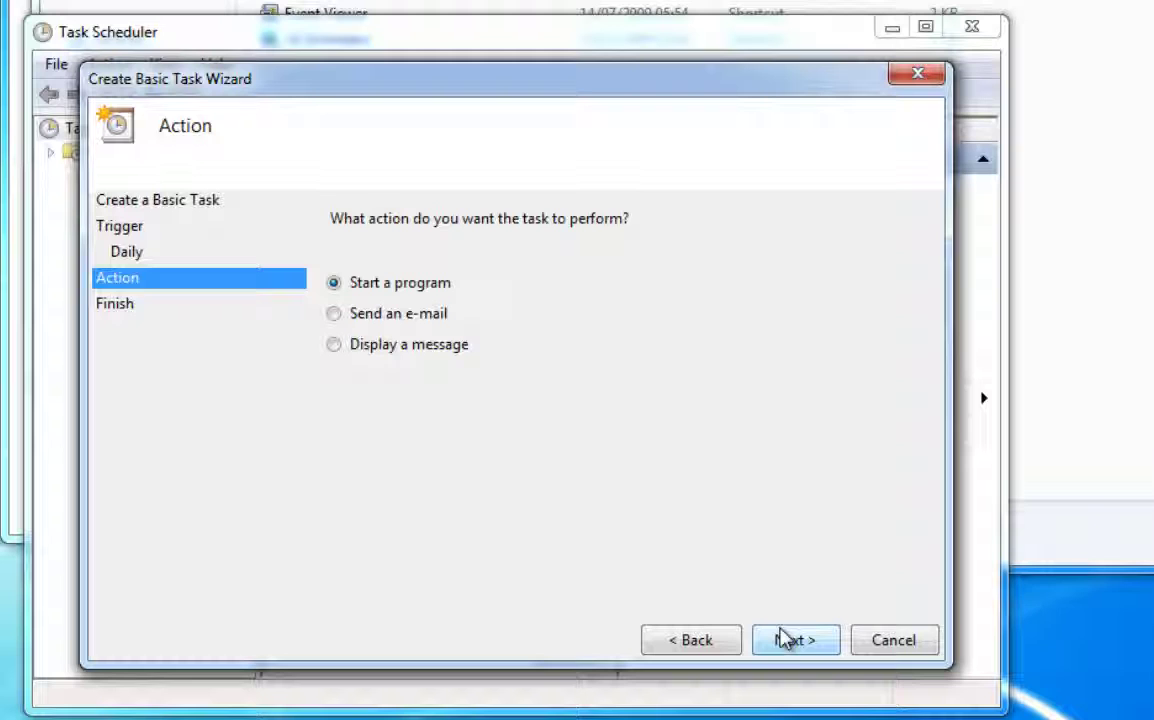
{"action": "left_click", "coordinate": [793, 647]}
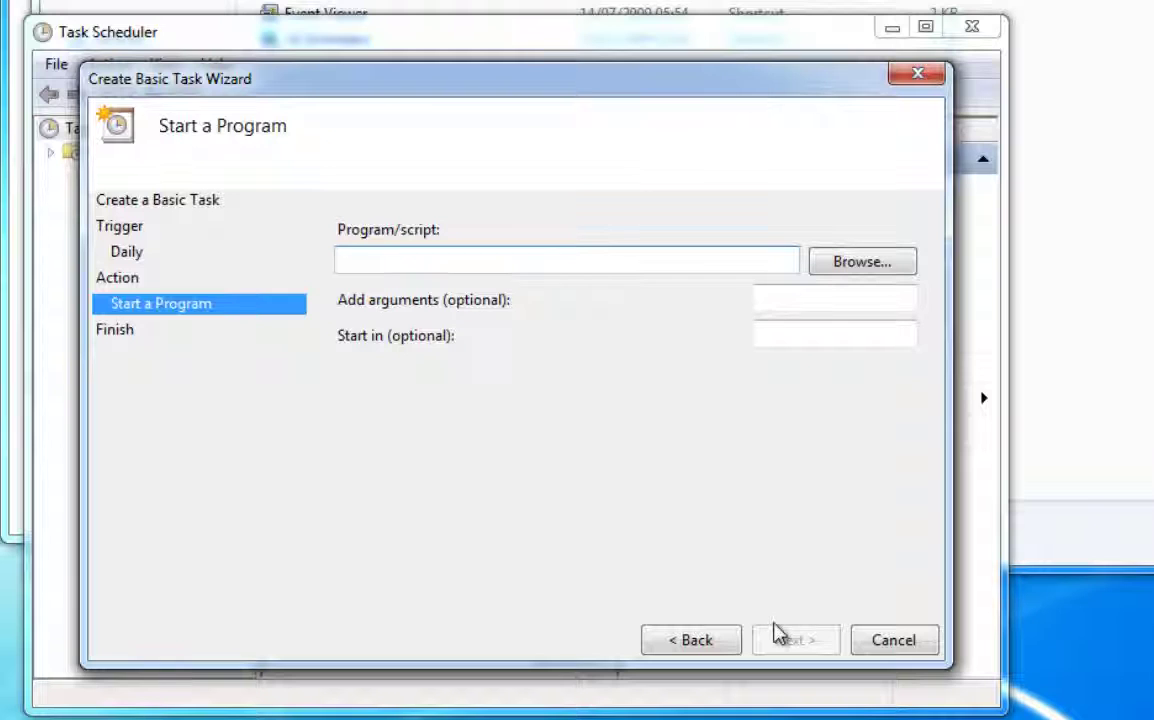
{"action": "type", "text": "c:"}
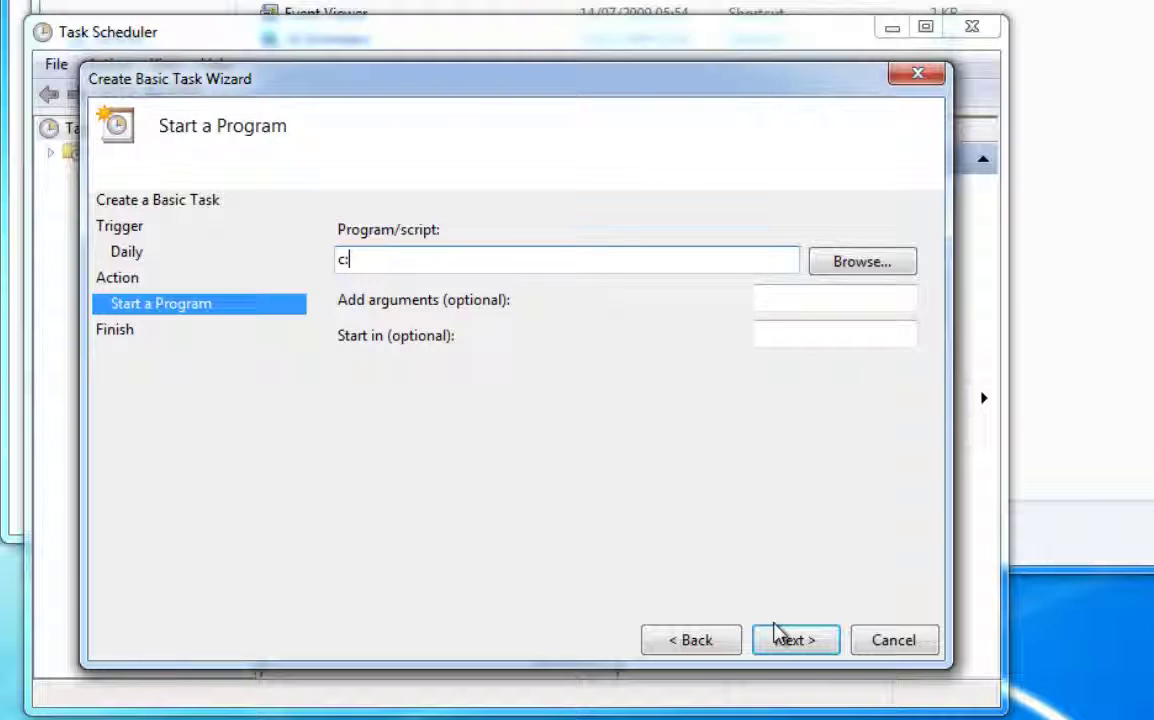
{"action": "type", "text": "\\windows"}
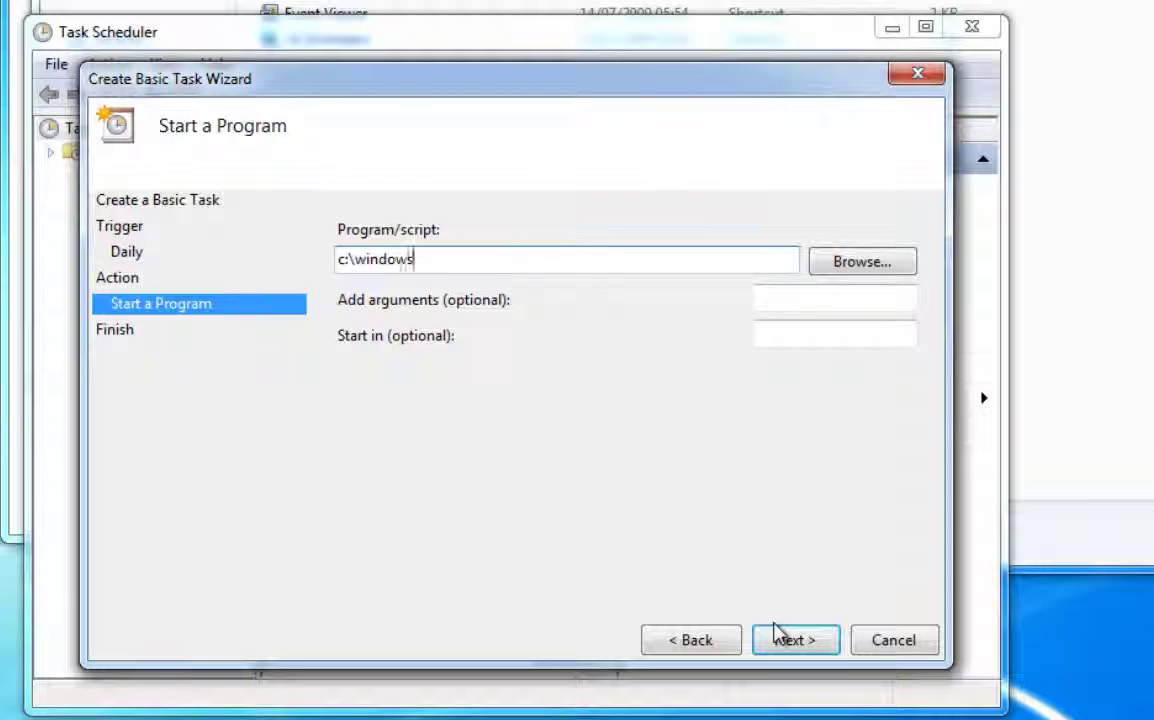
{"action": "type", "text": "\\system32"}
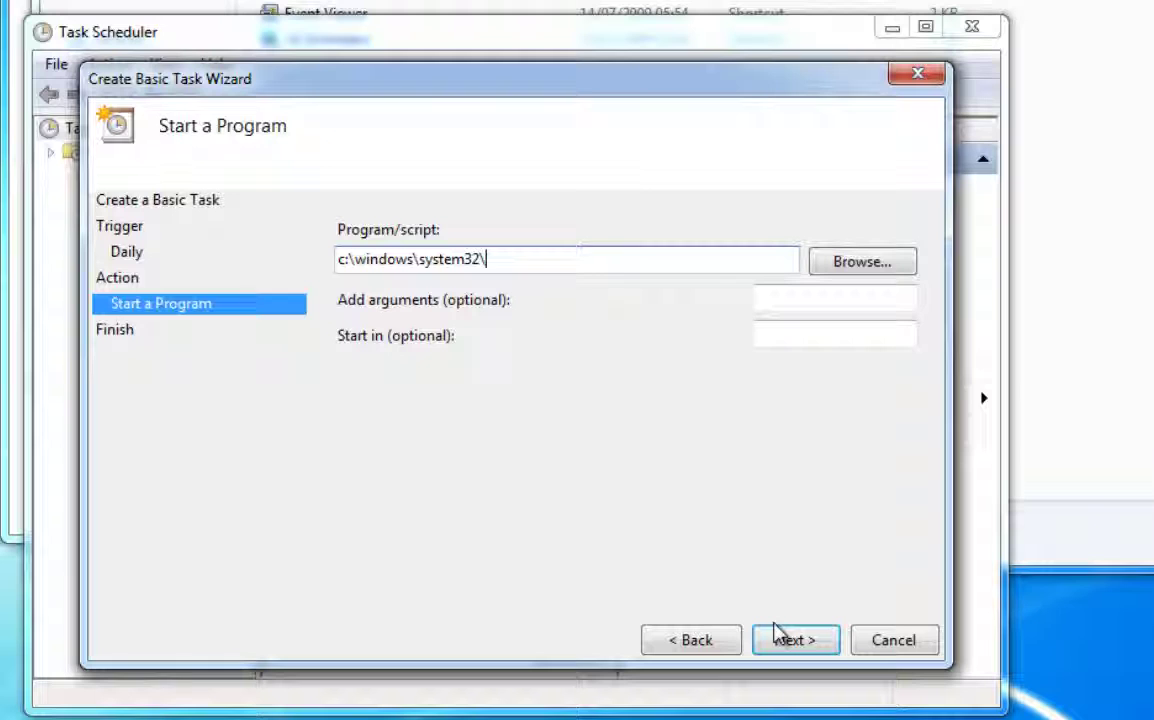
{"action": "type", "text": "\\shutdown.exe"}
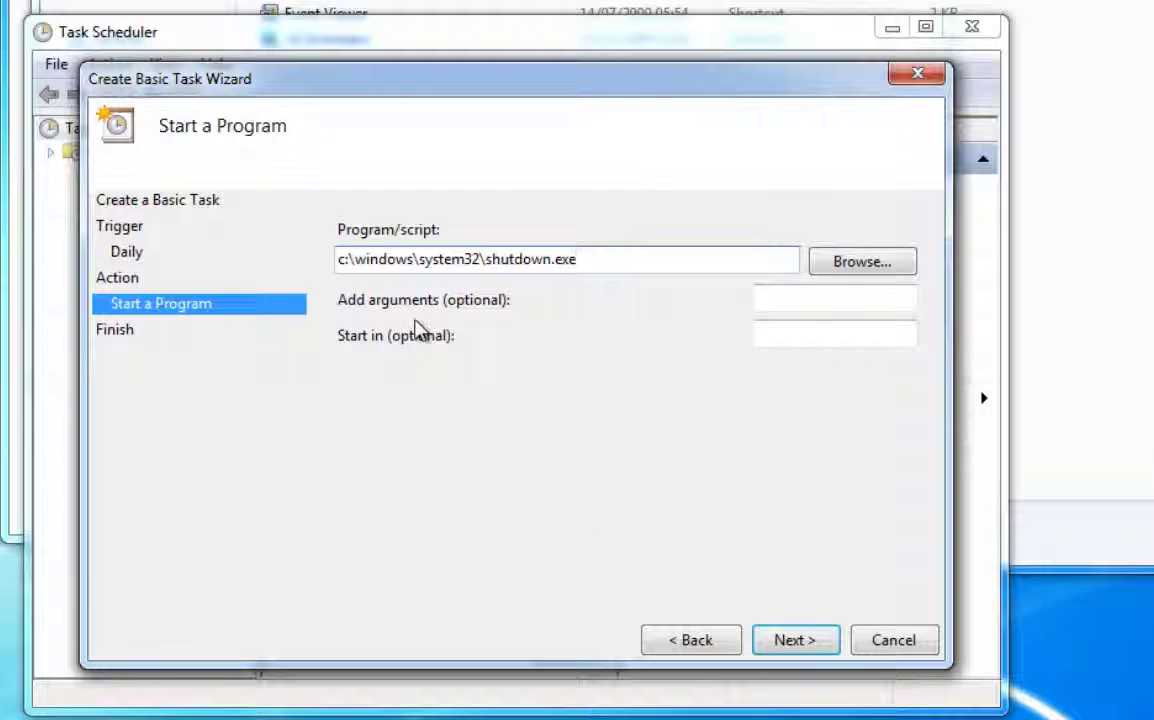
{"action": "left_click", "coordinate": [779, 299]}
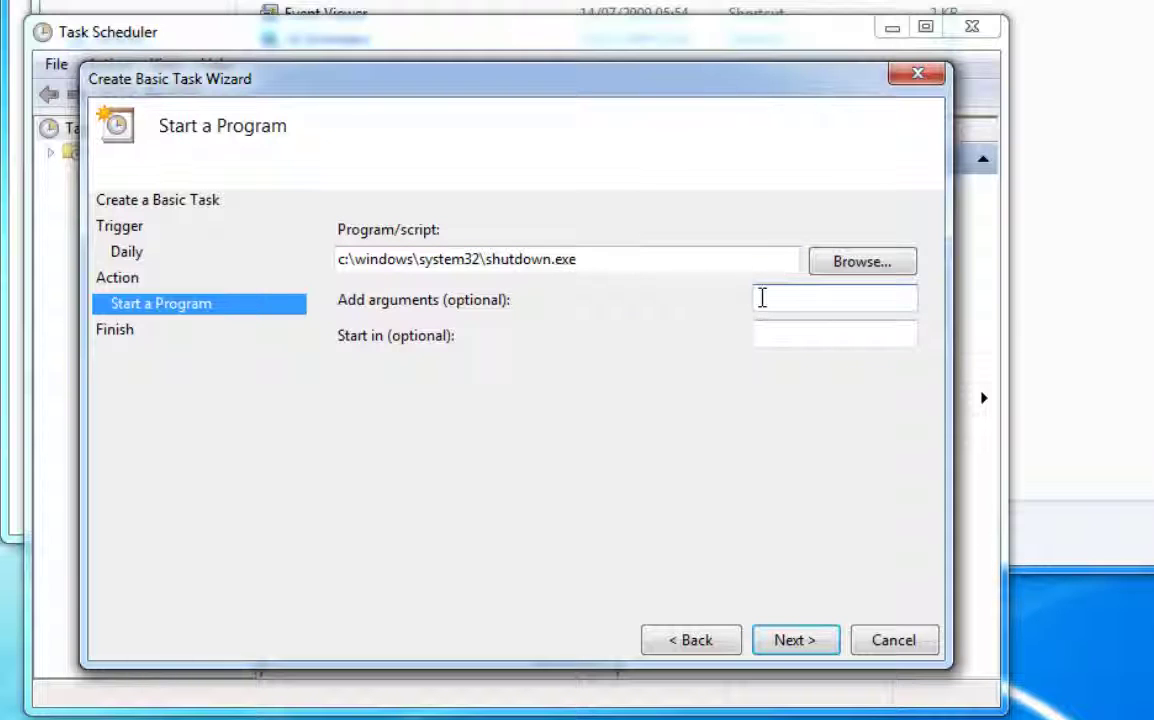
{"action": "type", "text": "/s"}
{"action": "left_click", "coordinate": [791, 642]}
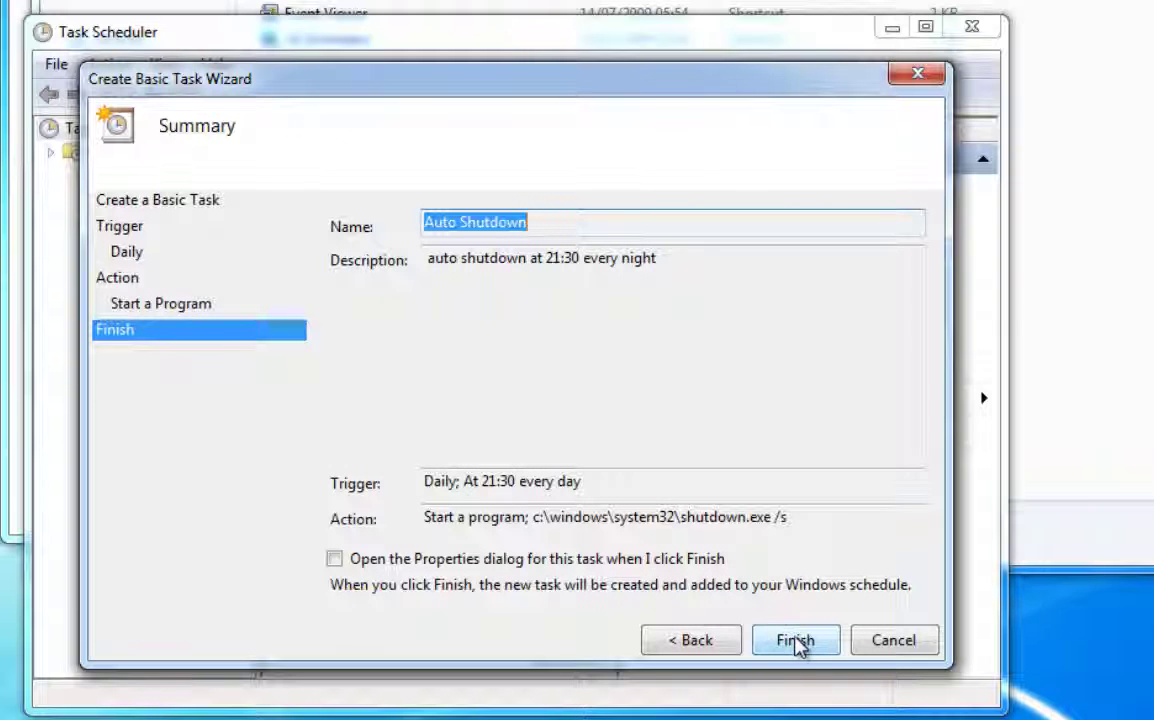
- Finish the Auto Shutdown task, then view its properties and close them unchanged
{"action": "left_click", "coordinate": [798, 645]}
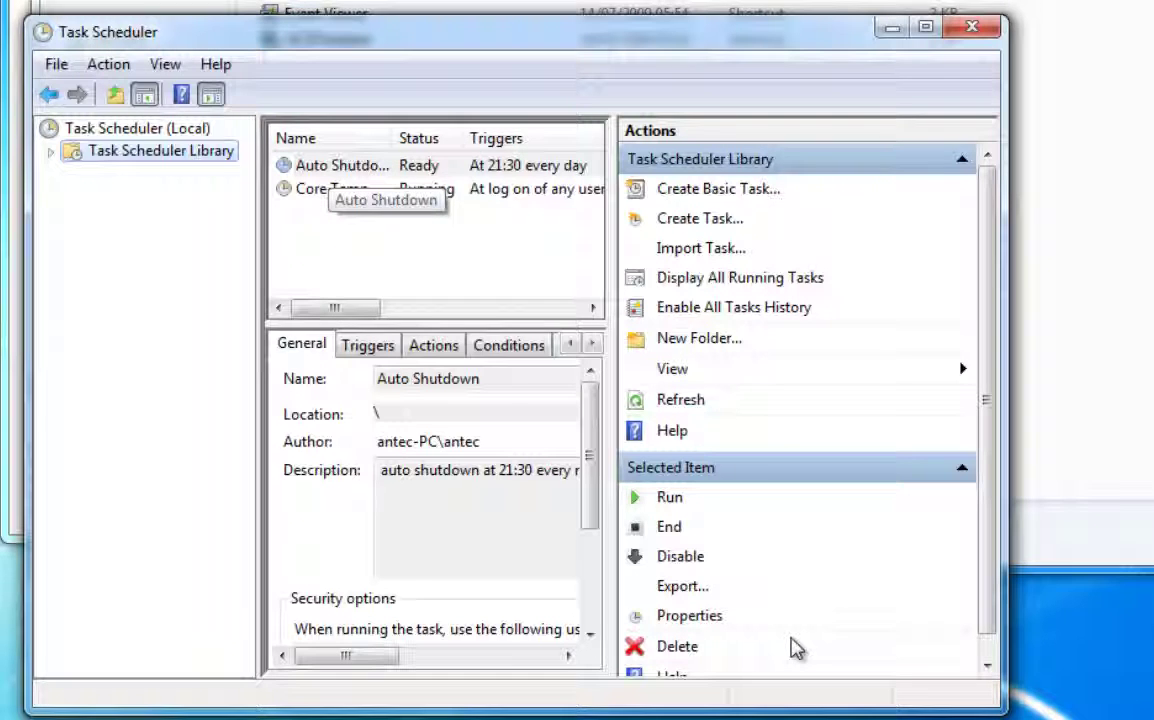
{"action": "key", "text": "Tab"}
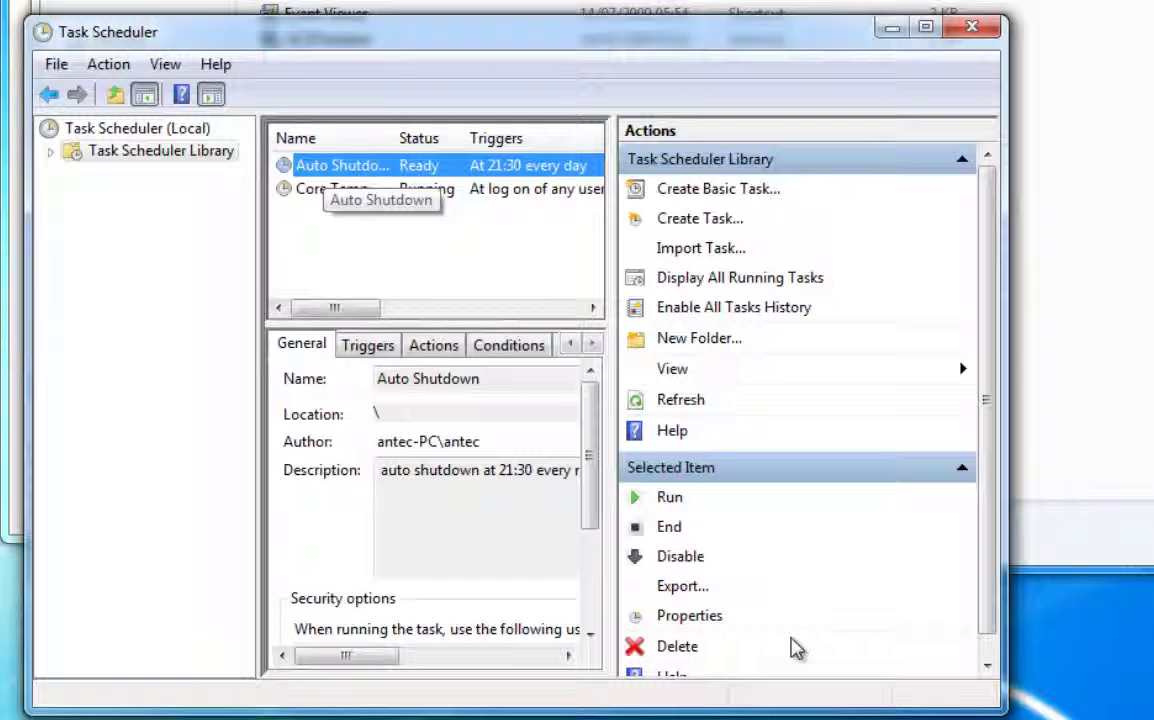
{"action": "key", "text": "Return"}
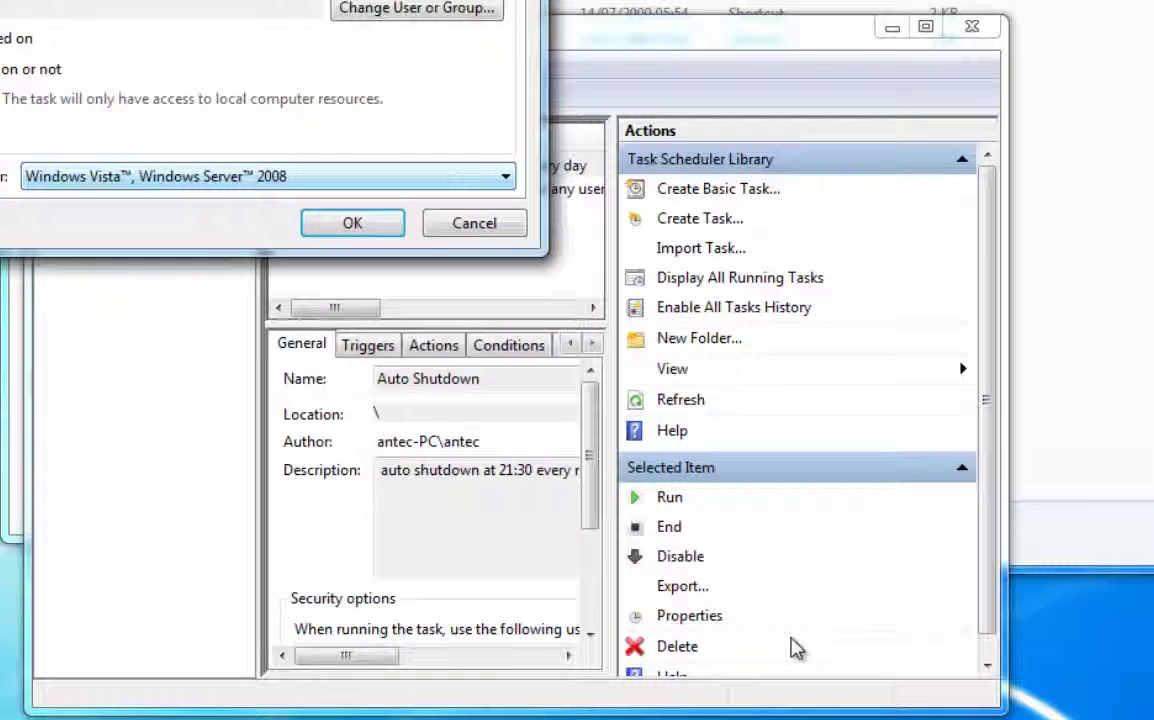
{"action": "key", "text": "Tab"}
{"action": "key", "text": "Tab"}
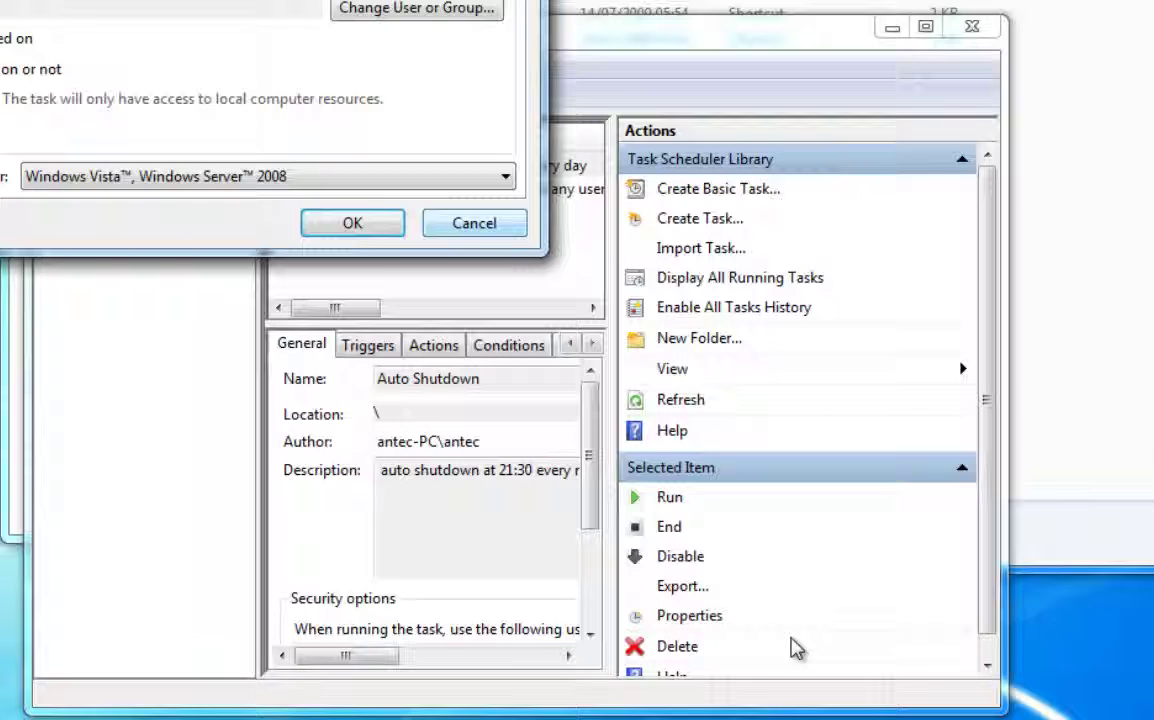
{"action": "key", "text": "Return"}
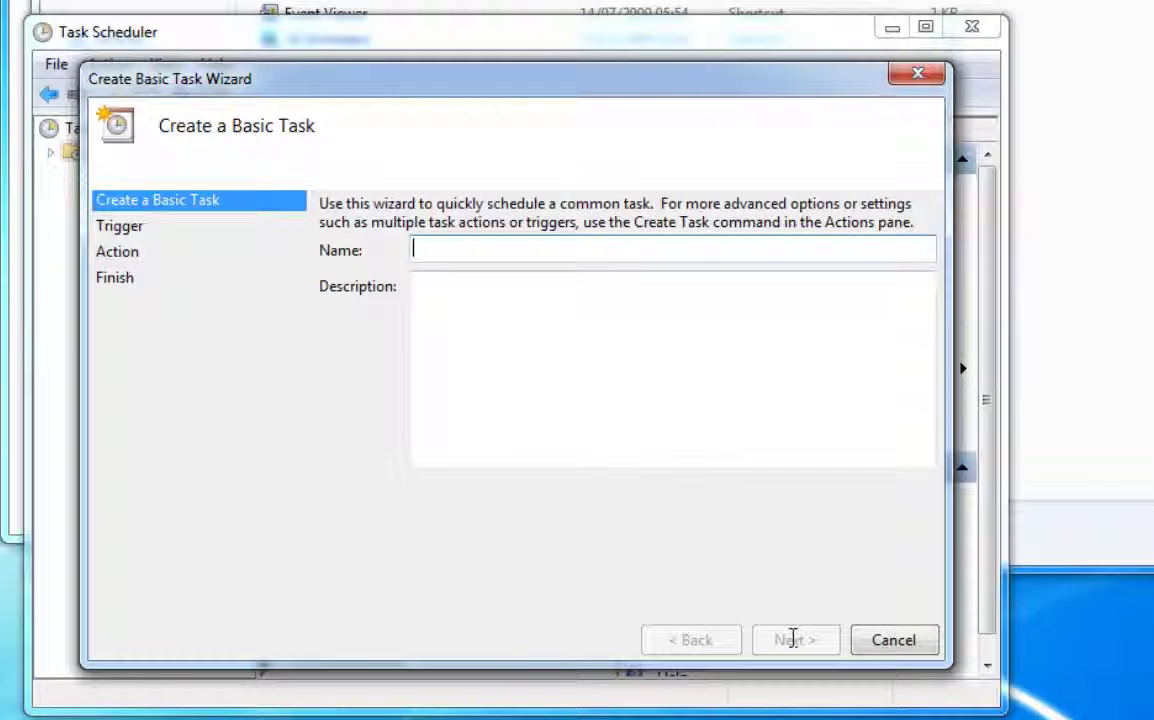
- Name the new task 'Warning' with description 'warning shutdown message'
{"action": "type", "text": "Warni"}
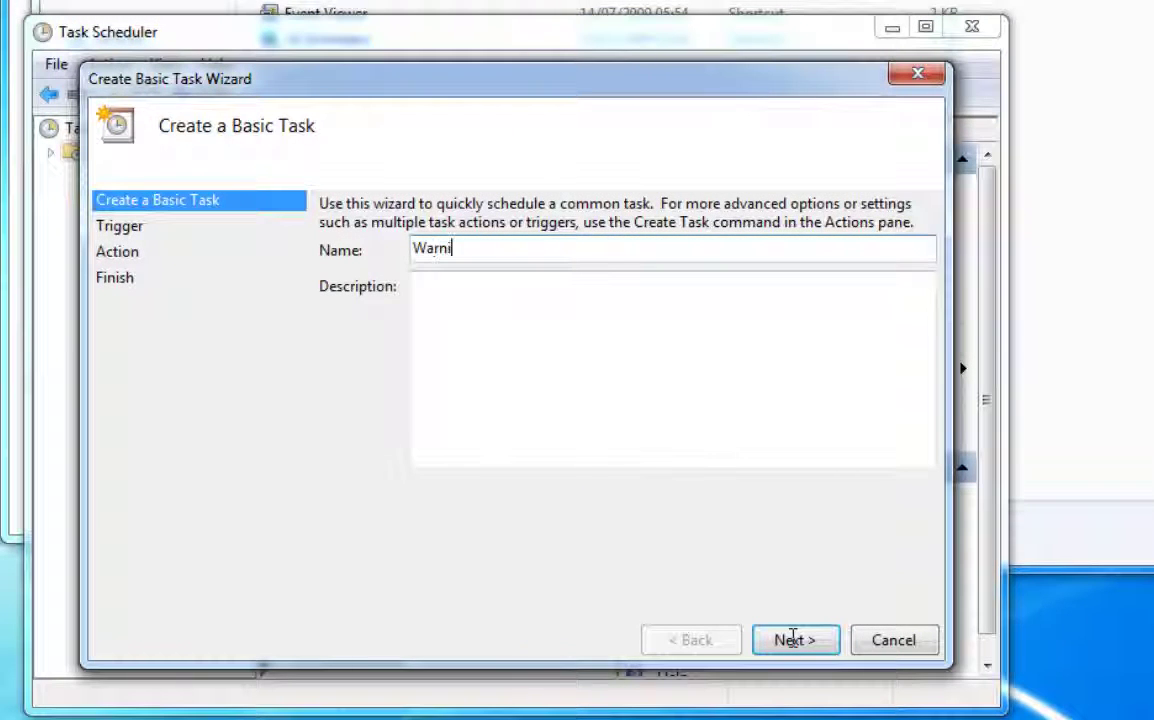
{"action": "type", "text": "ng"}
{"action": "key", "text": "Tab"}
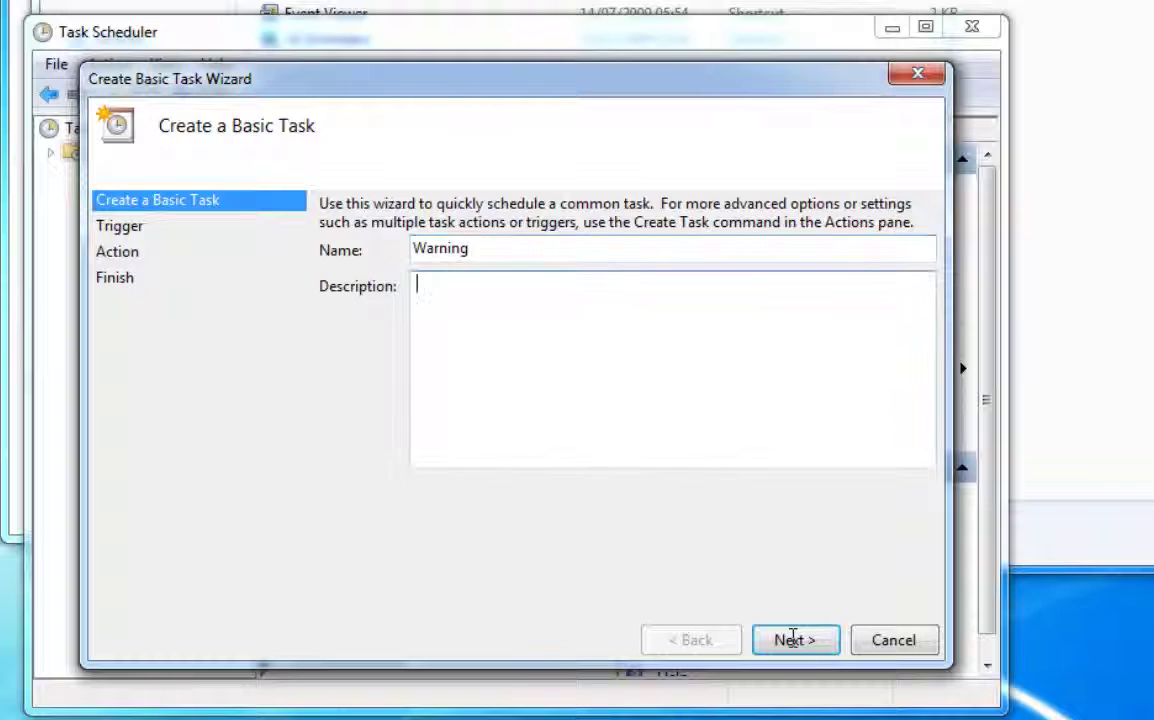
{"action": "type", "text": "wa"}
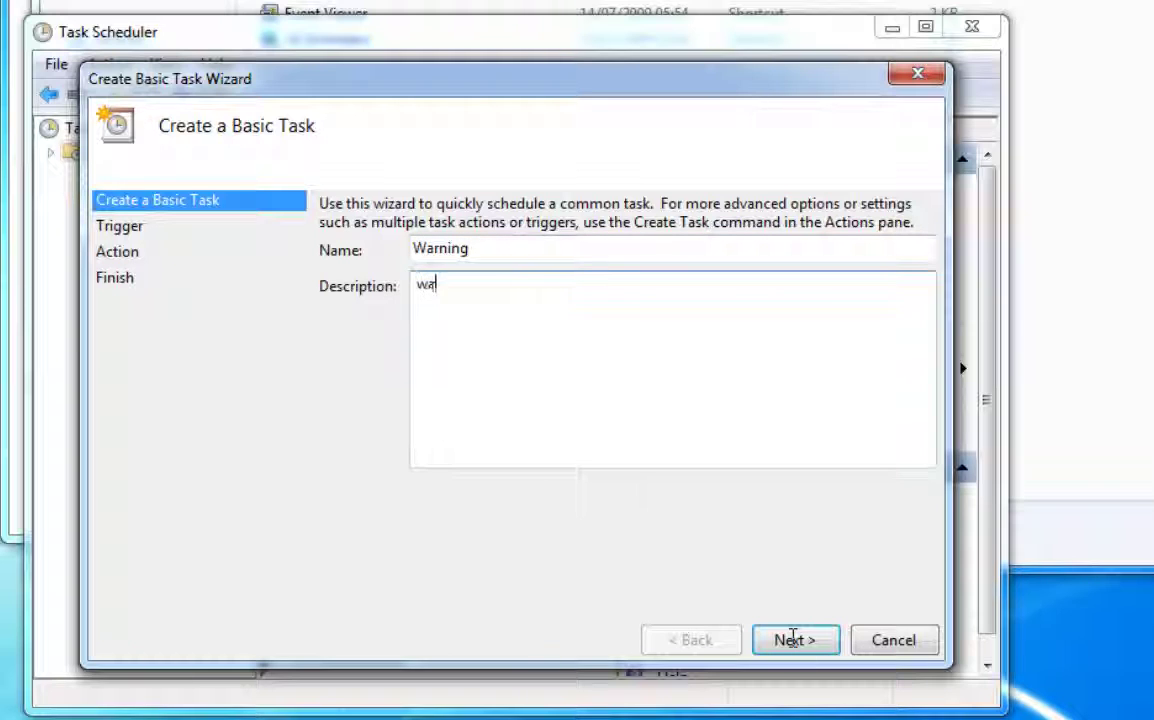
{"action": "type", "text": "rning shut"}
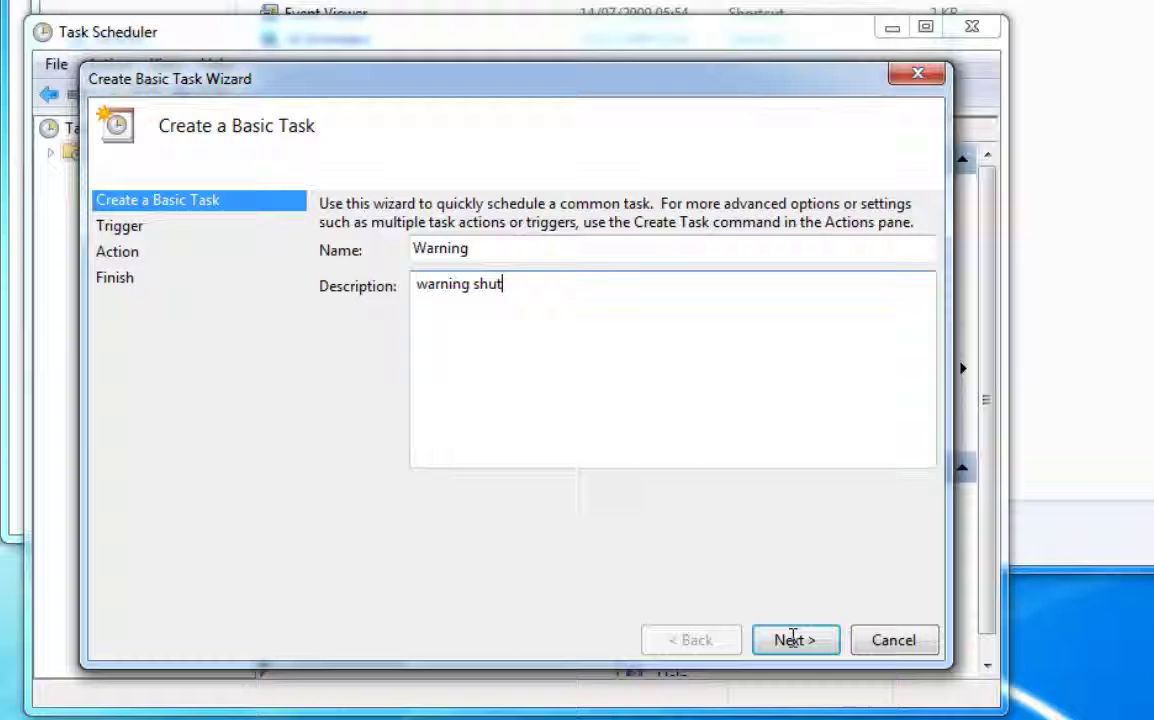
{"action": "type", "text": "down ,me"}
{"action": "key", "text": "BackSpace"}
{"action": "key", "text": "BackSpace"}
{"action": "key", "text": "BackSpace"}
{"action": "key", "text": "BackSpace"}
{"action": "type", "text": "message"}
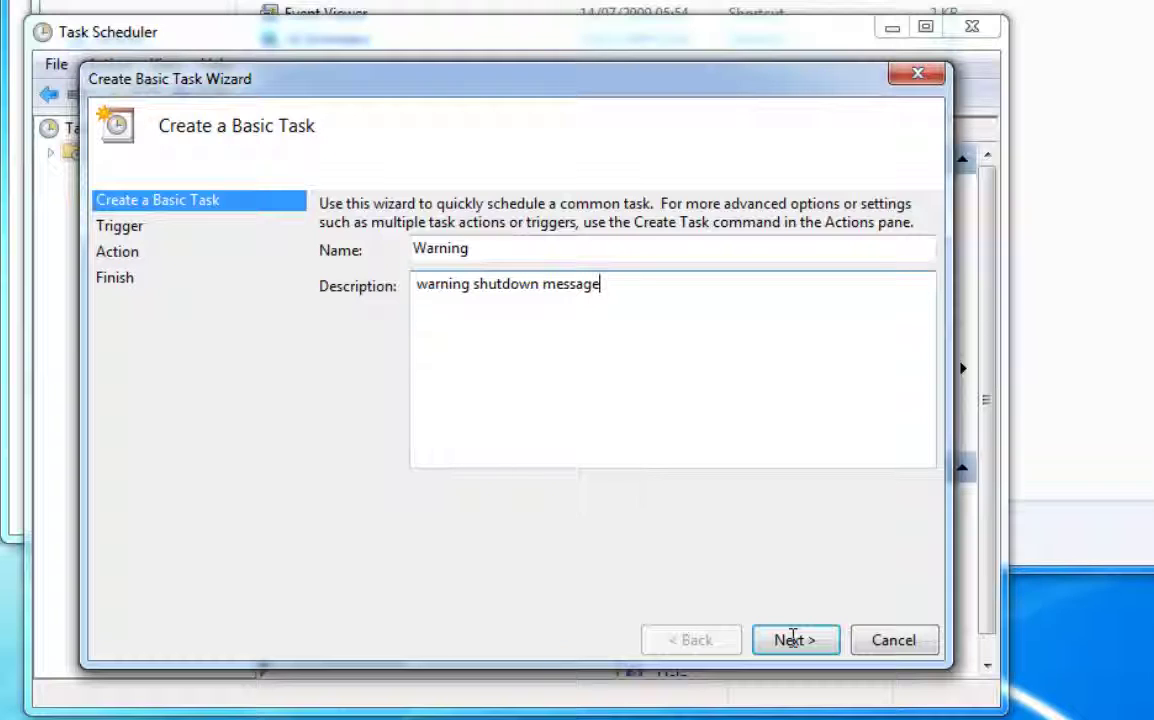
- Set a Daily trigger starting at 21:20:00 and advance to the Action step
{"action": "left_click", "coordinate": [794, 645]}
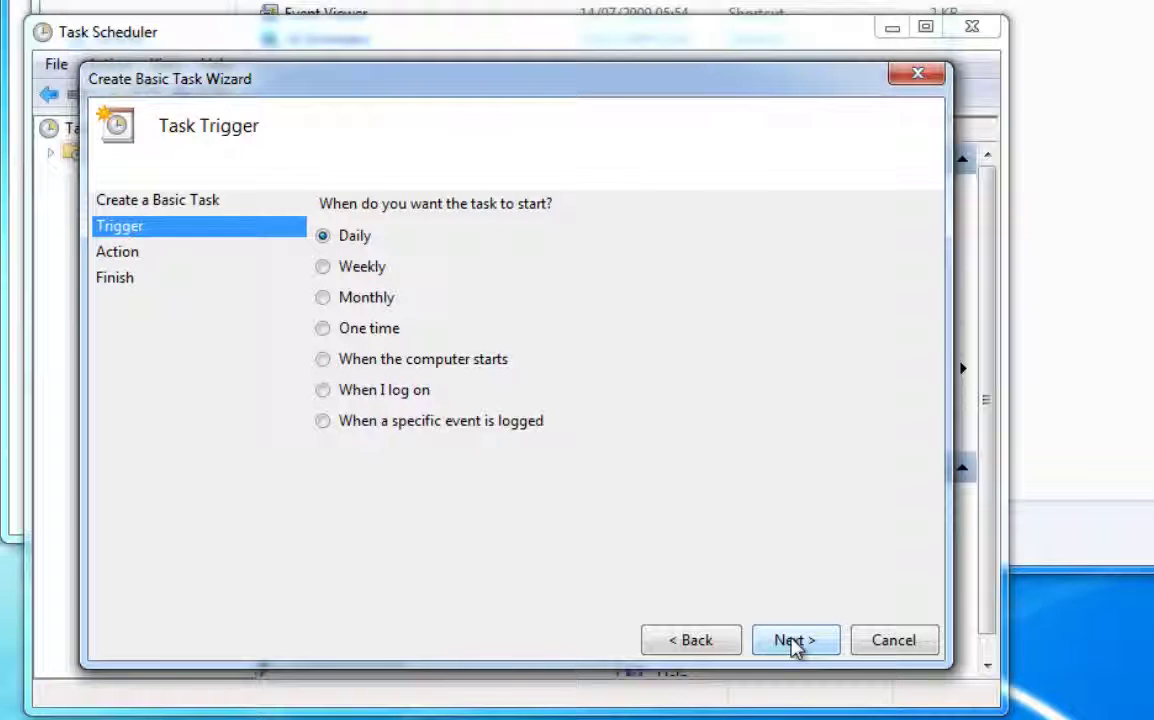
{"action": "left_click", "coordinate": [794, 645]}
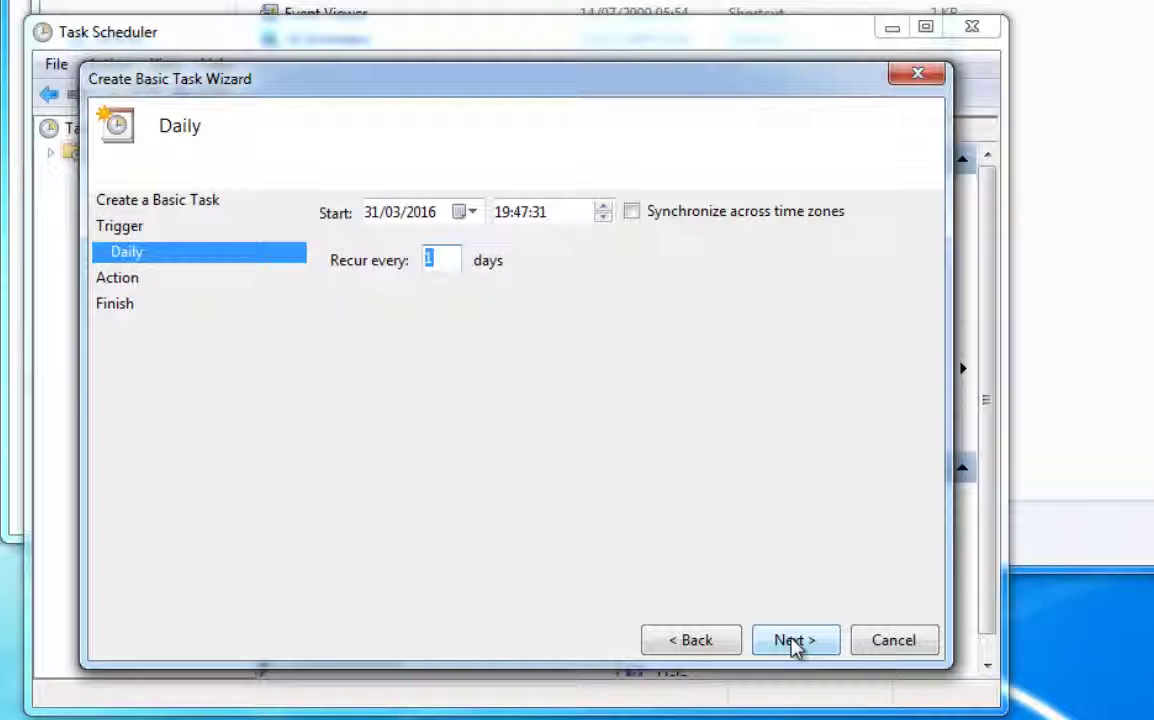
{"action": "key", "text": "shift+Tab"}
{"action": "key", "text": "shift+Tab"}
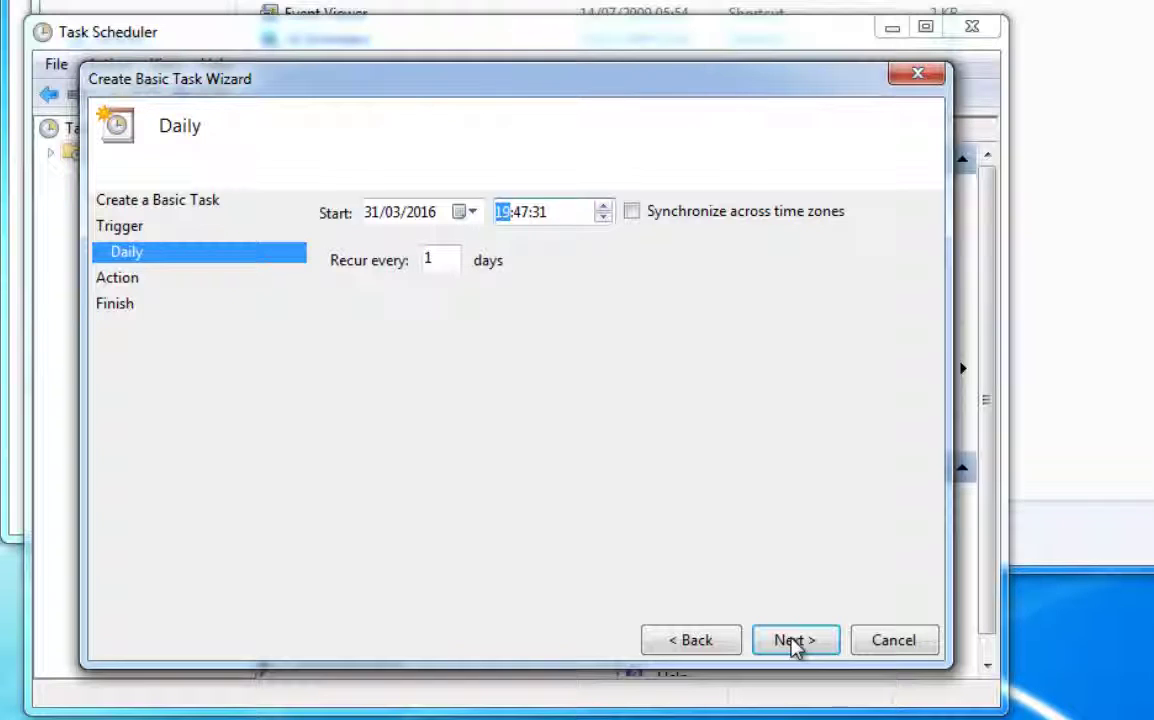
{"action": "key", "text": "Up"}
{"action": "key", "text": "Up"}
{"action": "key", "text": "Right"}
{"action": "type", "text": "20"}
{"action": "key", "text": "Right"}
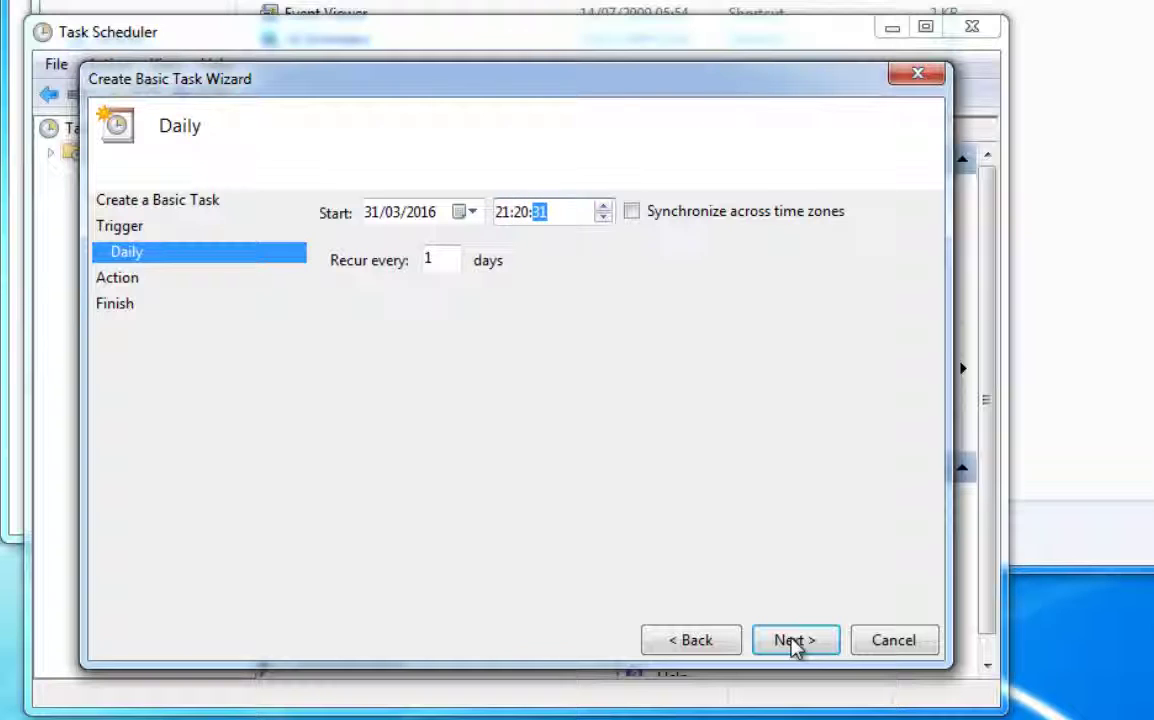
{"action": "type", "text": "00"}
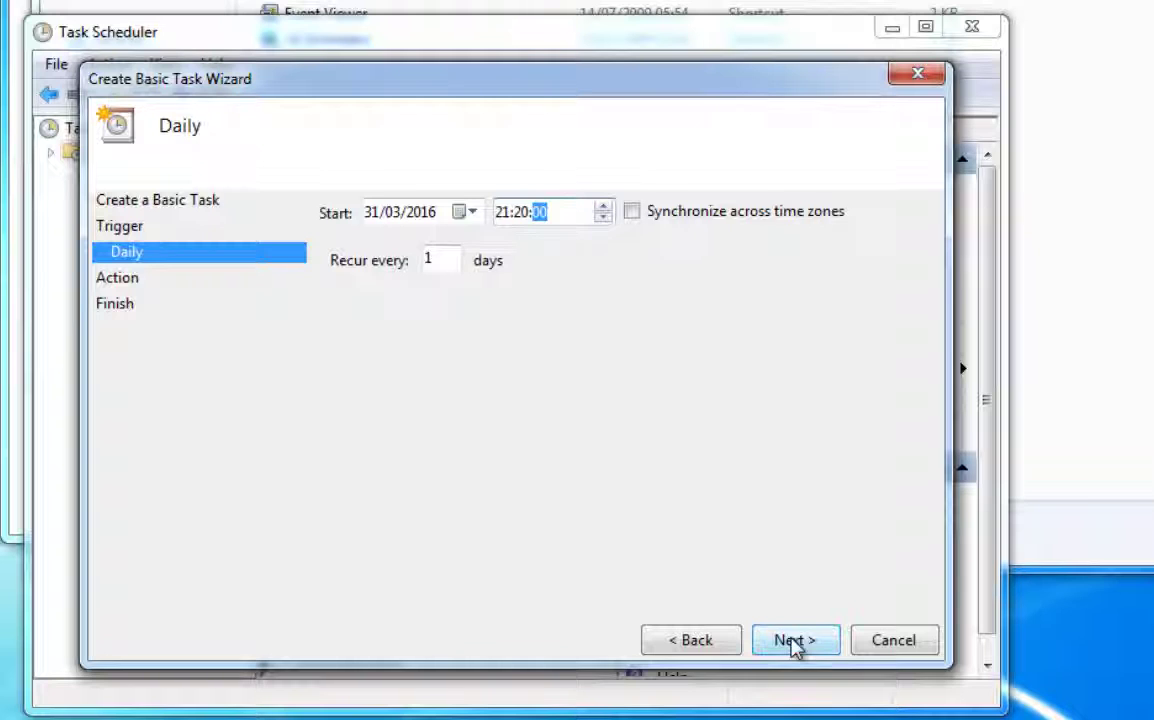
{"action": "left_click", "coordinate": [793, 642]}
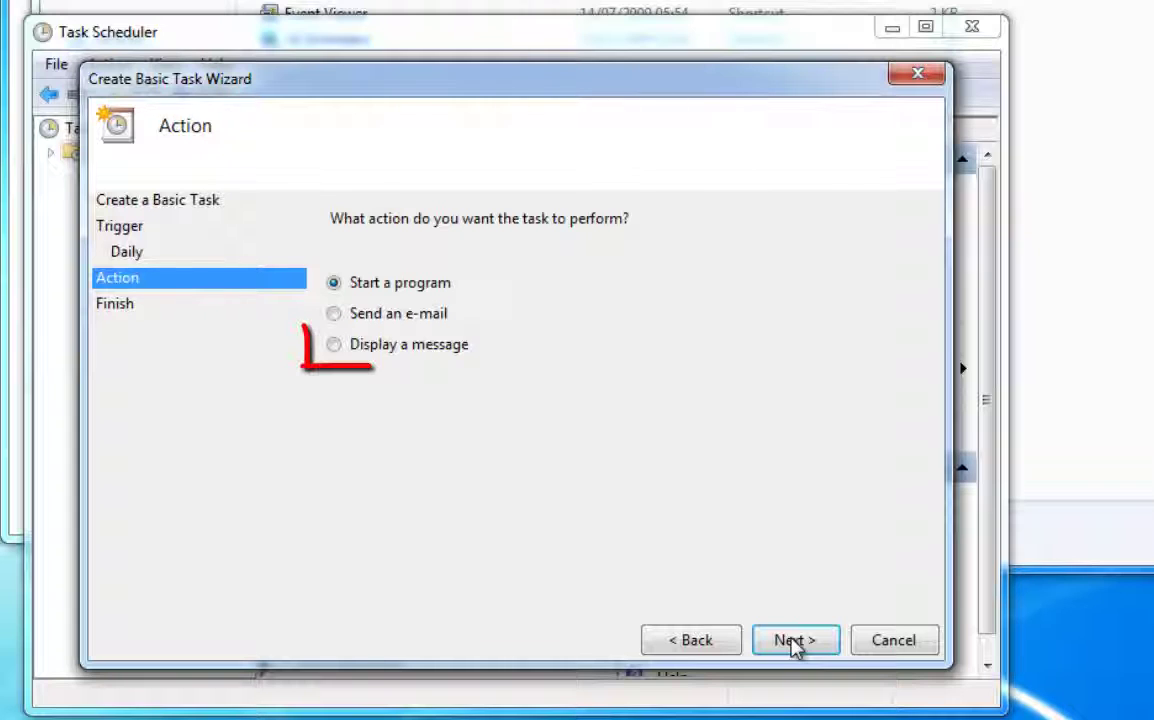
- Display a message titled 'Reminder from Dad': 'your computer will shutdown in 10 mins please save all your work'
{"action": "key", "text": "Down"}
{"action": "key", "text": "Down"}
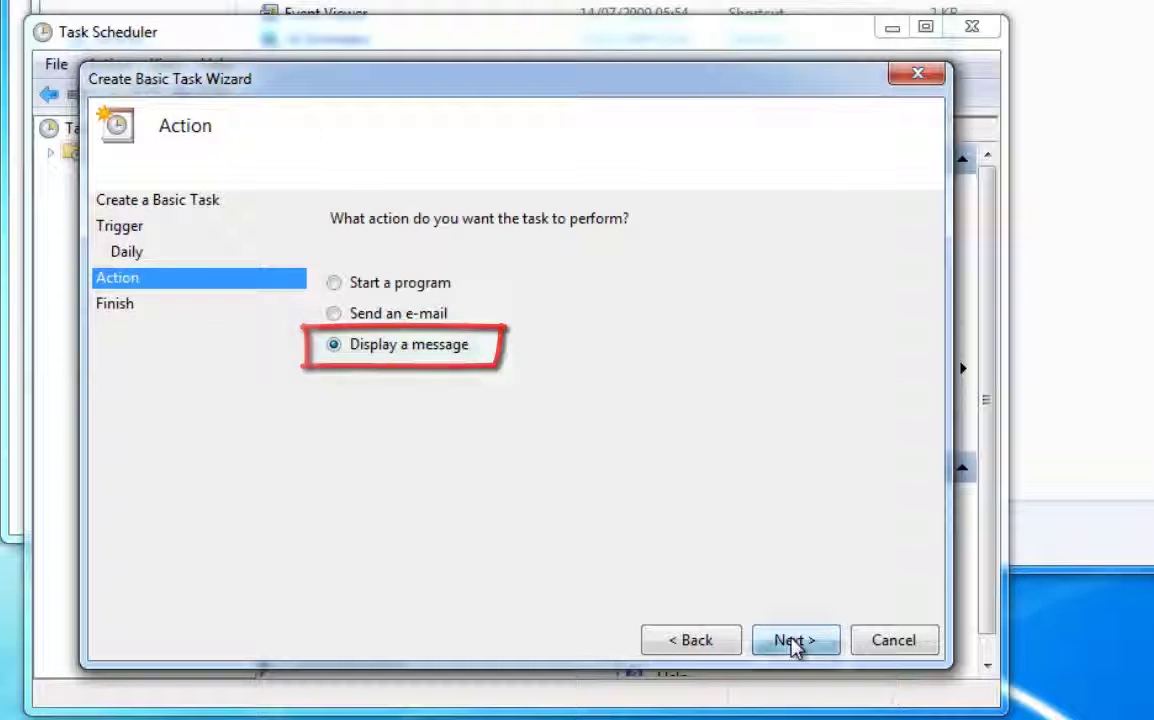
{"action": "left_click", "coordinate": [791, 641]}
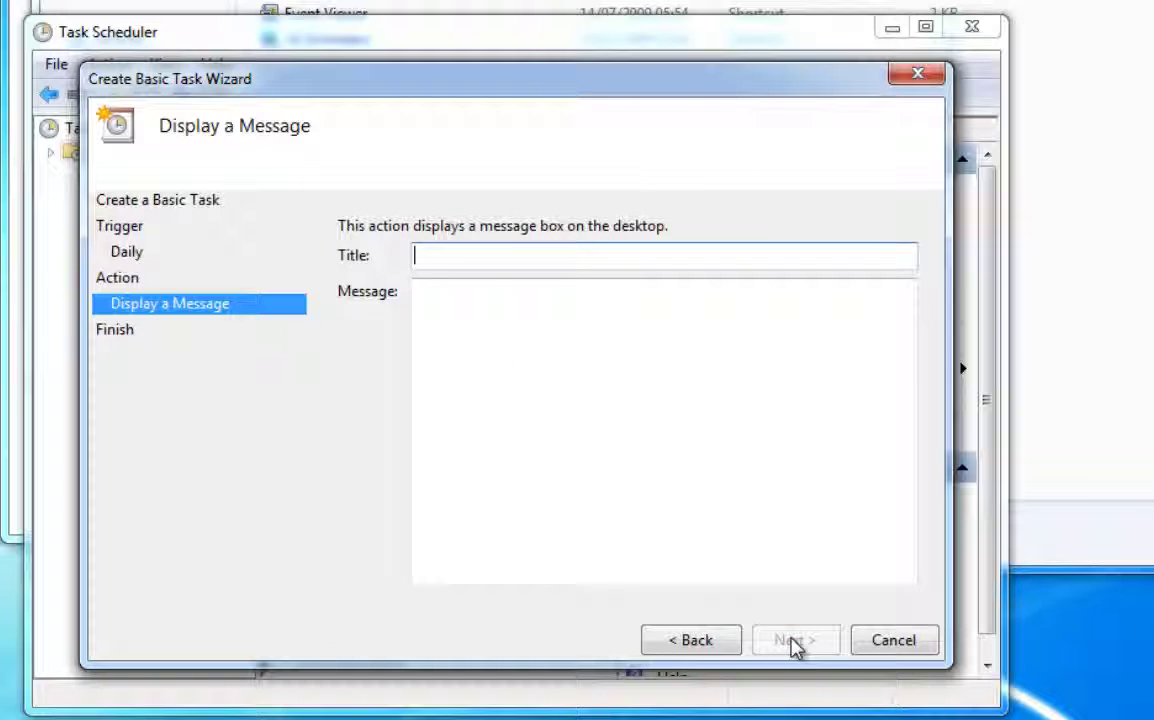
{"action": "type", "text": "Message"}
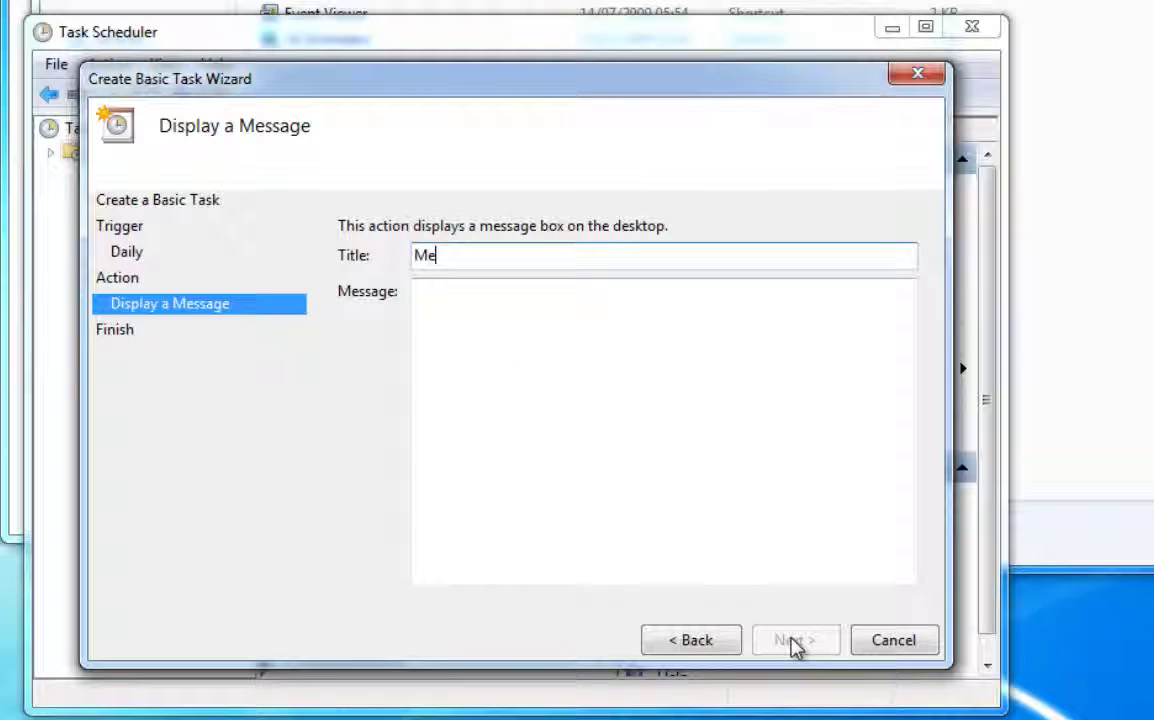
{"action": "key", "text": "BackSpace"}
{"action": "key", "text": "BackSpace"}
{"action": "key", "text": "BackSpace"}
{"action": "key", "text": "BackSpace"}
{"action": "key", "text": "BackSpace"}
{"action": "key", "text": "BackSpace"}
{"action": "key", "text": "BackSpace"}
{"action": "type", "text": "Reminder from "}
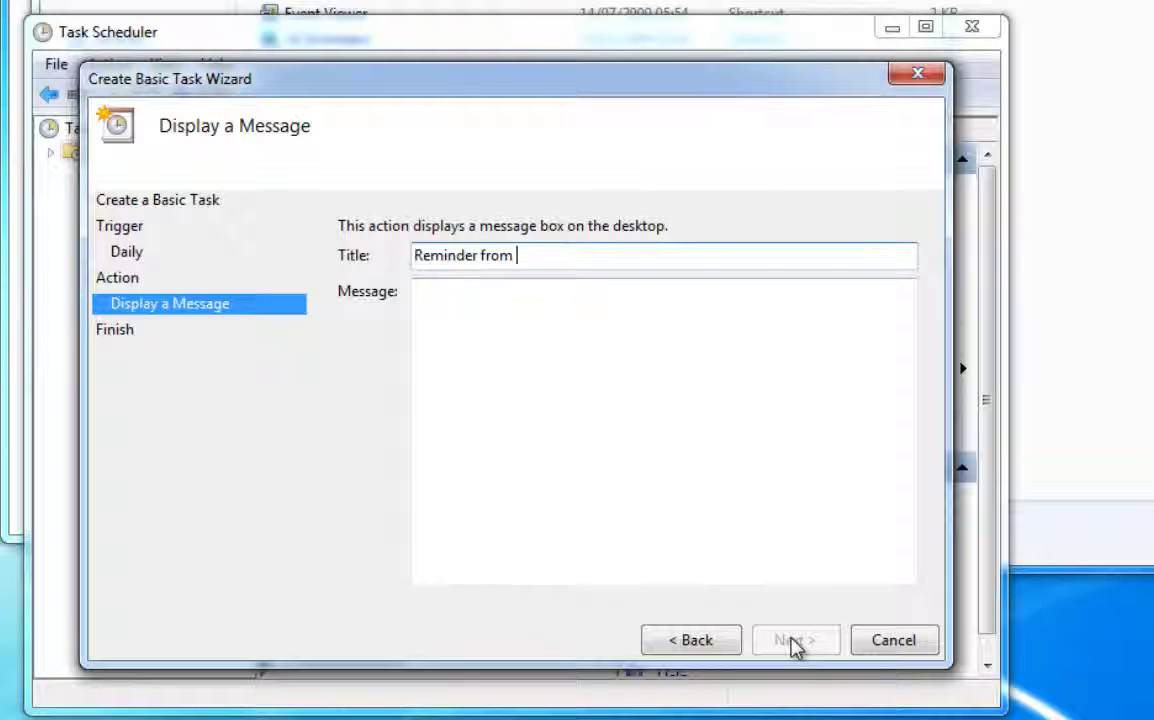
{"action": "type", "text": "Dad"}
{"action": "key", "text": "Tab"}
{"action": "type", "text": "yo"}
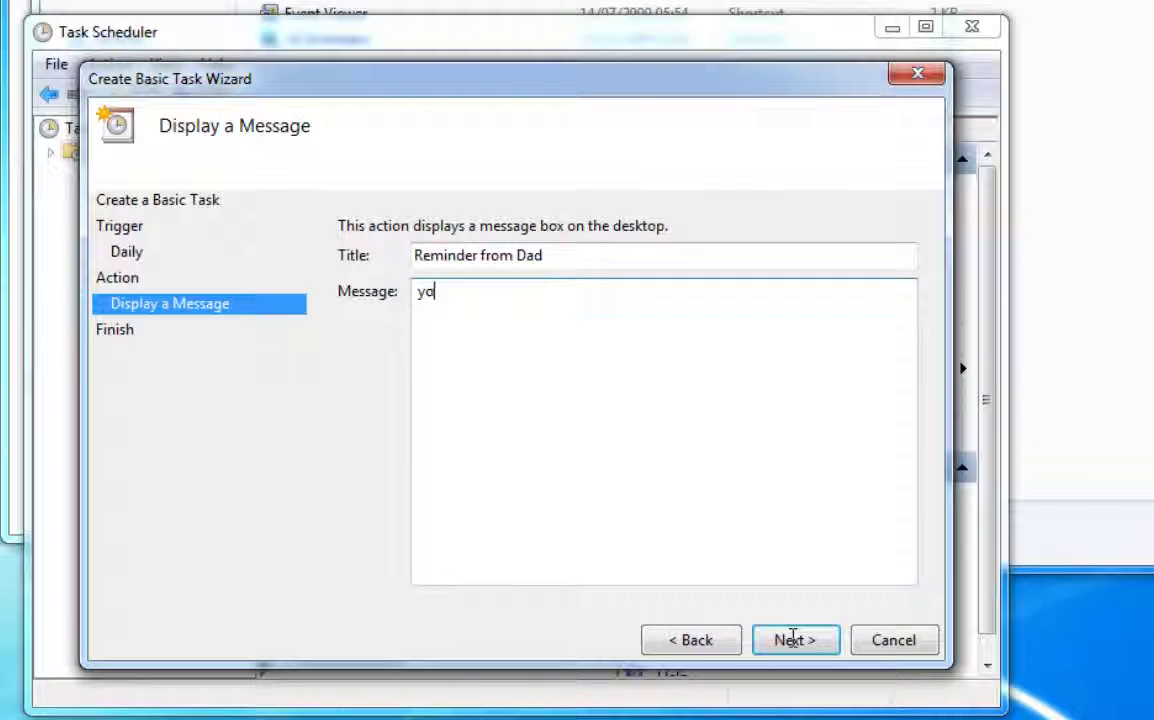
{"action": "type", "text": "ur computer w"}
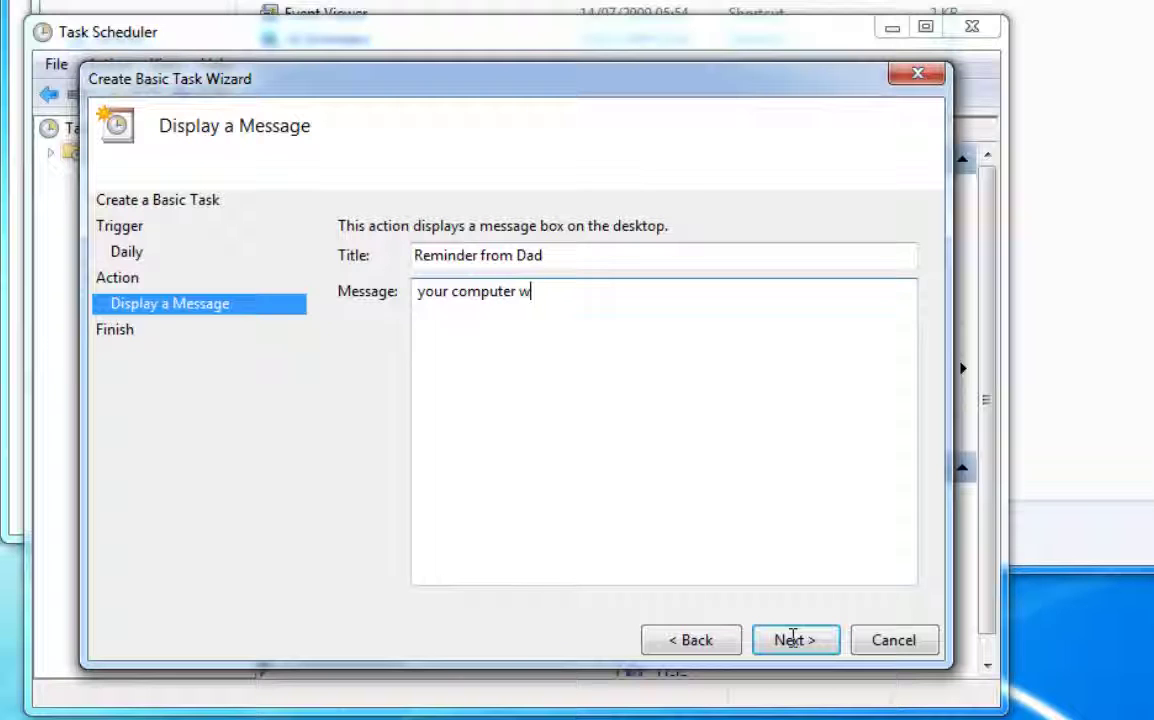
{"action": "type", "text": "ill shutdown "}
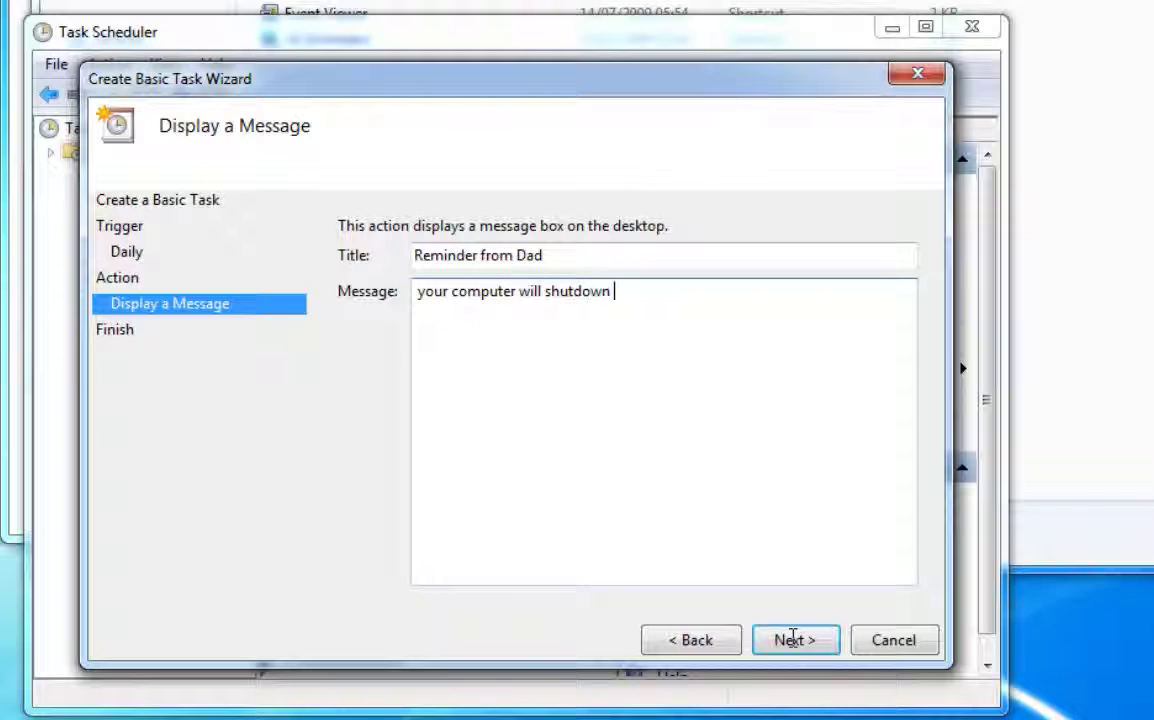
{"action": "type", "text": "in 10 mins please save a"}
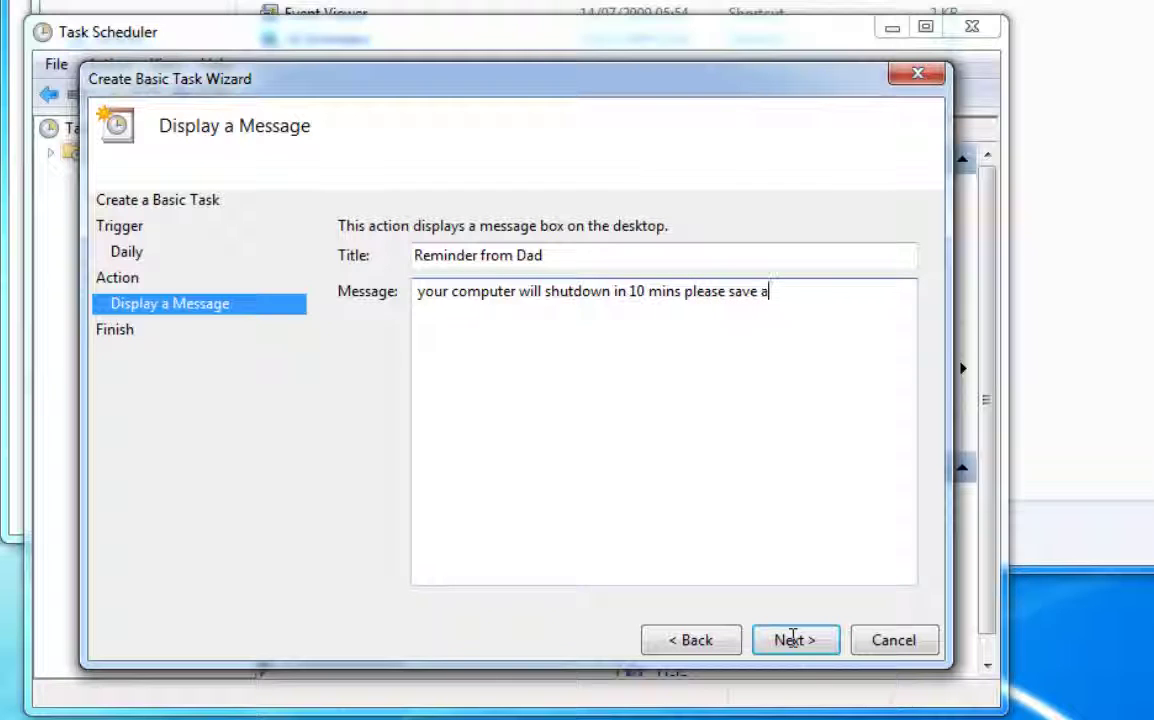
{"action": "type", "text": "ll your work"}
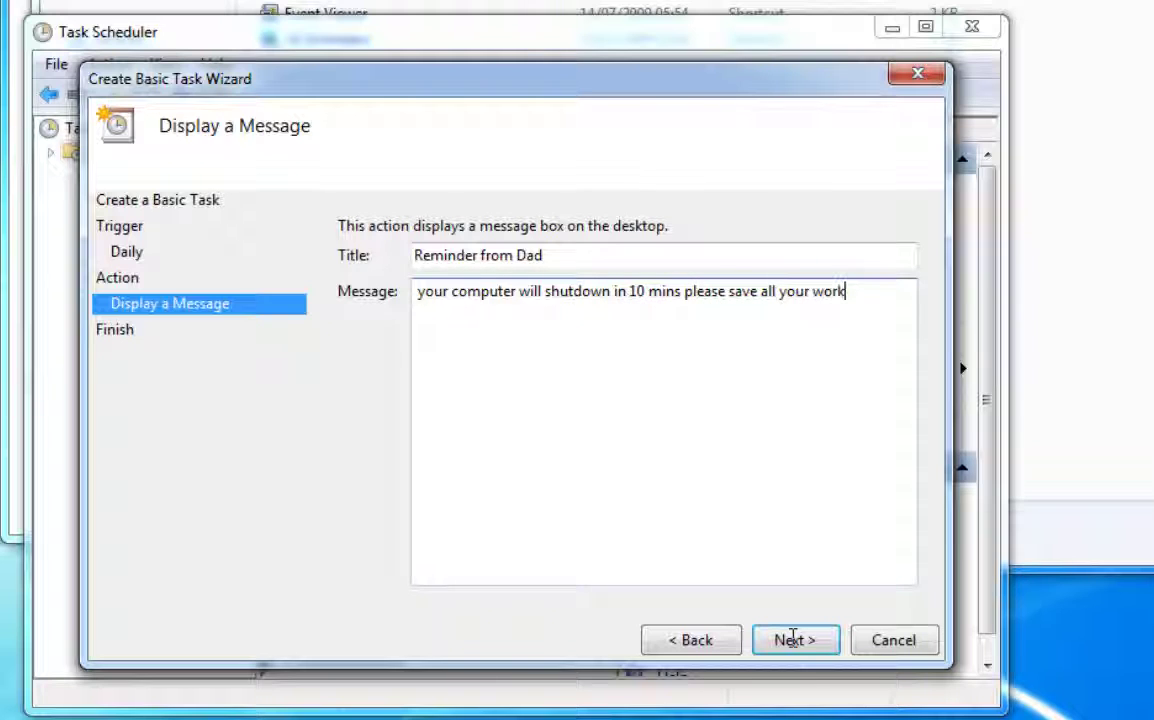
{"action": "left_click", "coordinate": [793, 638]}
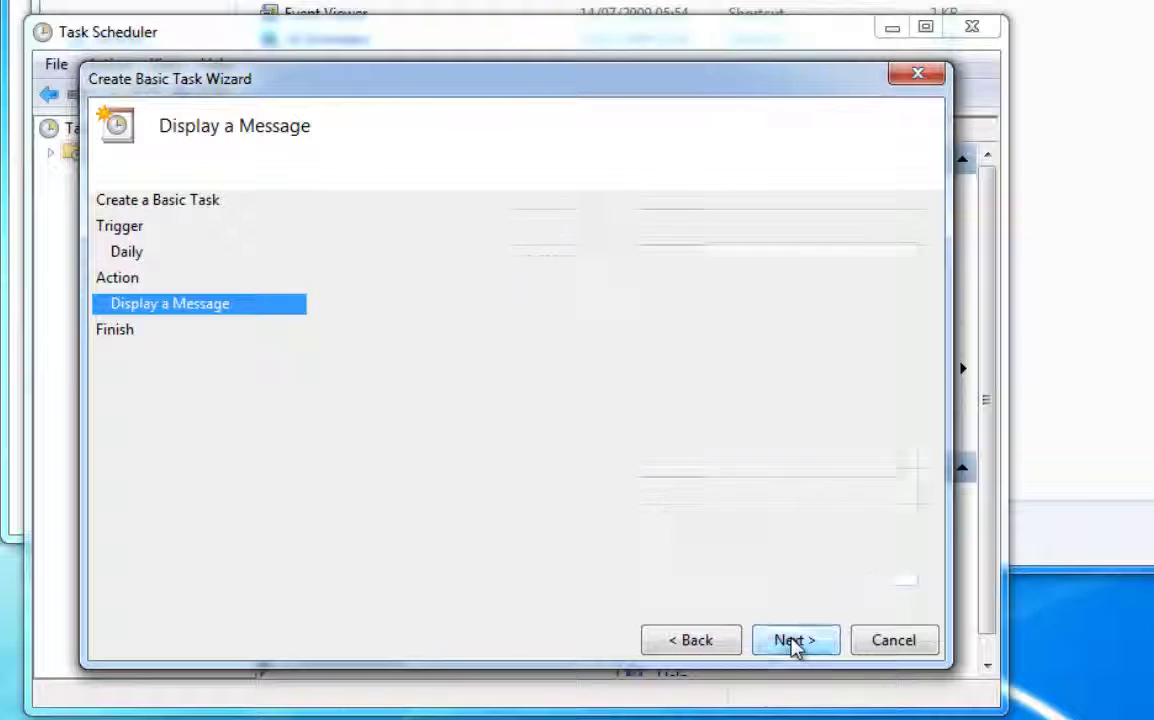
- Create the Warning task, then close Task Scheduler
{"action": "left_click", "coordinate": [795, 641]}
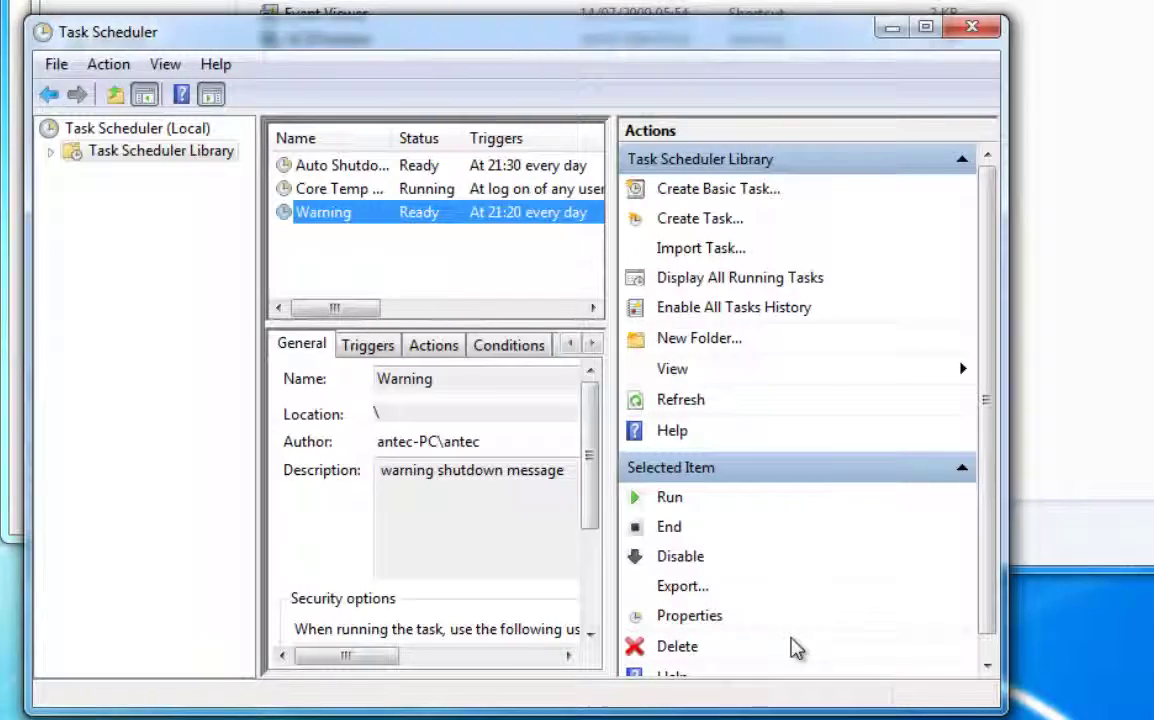
{"action": "key", "text": "alt+F4"}
- Connect to the remote Windows 10 PC with Remote Desktop, entering the account password
{"action": "key", "text": "alt+F4"}
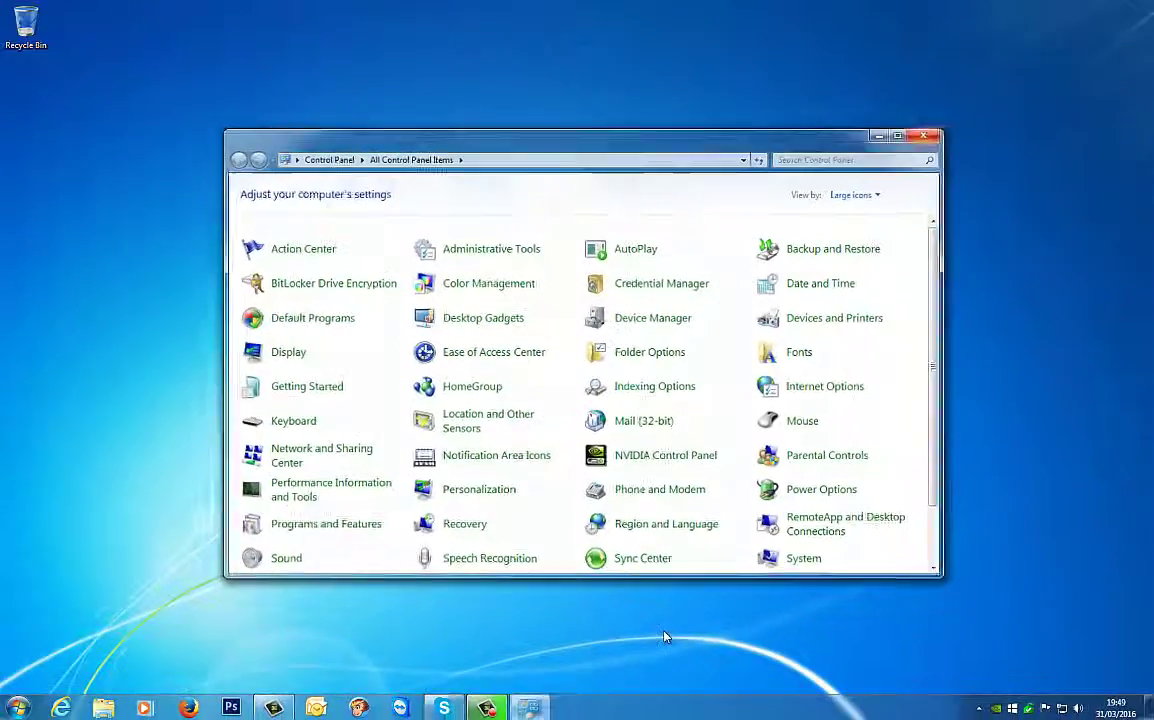
{"action": "key", "text": "alt+F4"}
{"action": "key", "text": "super"}
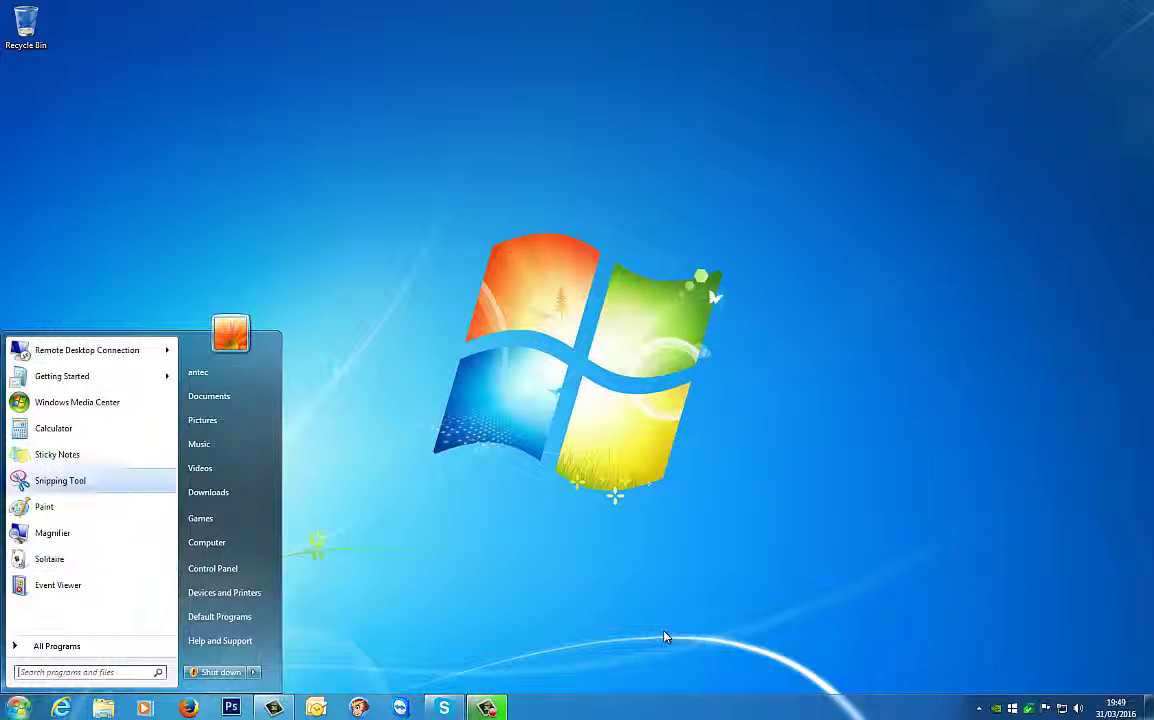
{"action": "key", "text": "Escape"}
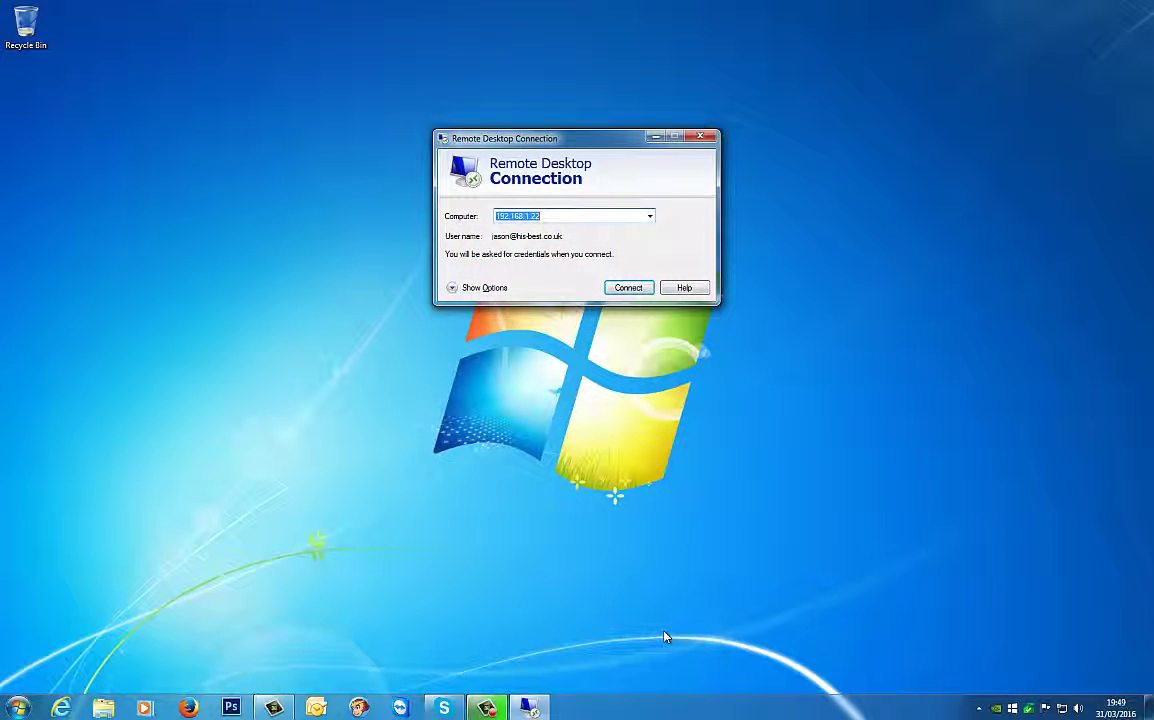
{"action": "key", "text": "Return"}
{"action": "type", "text": "•"}
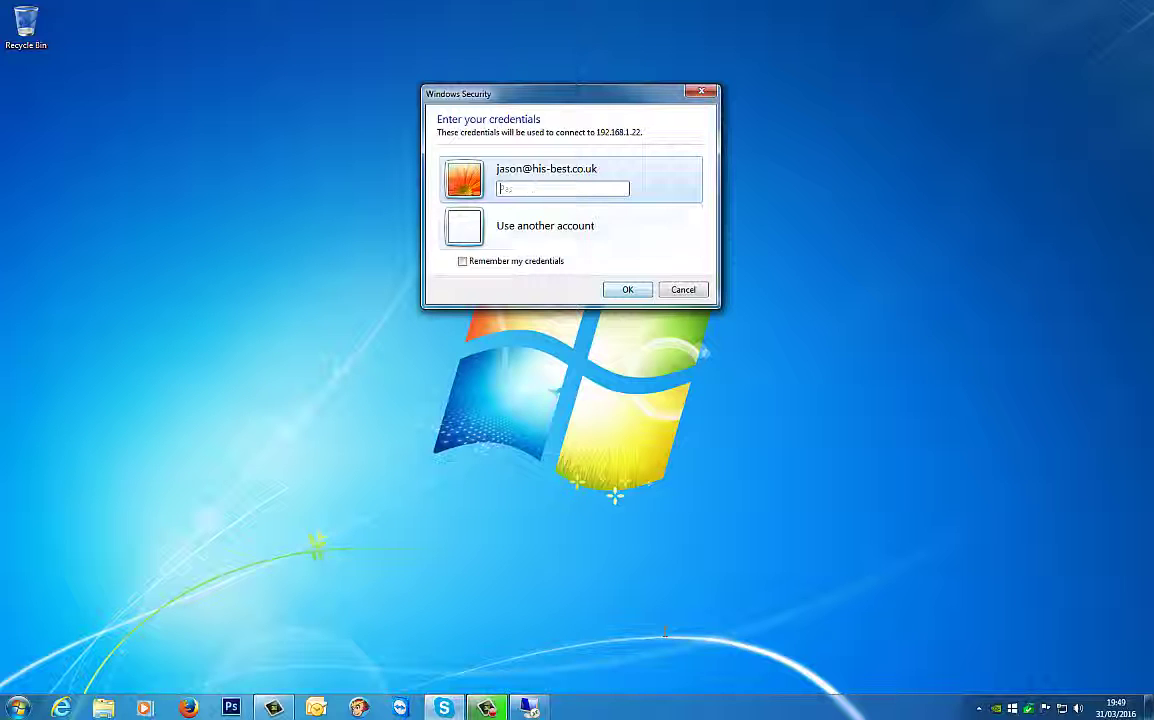
{"action": "type", "text": "••••••••••"}
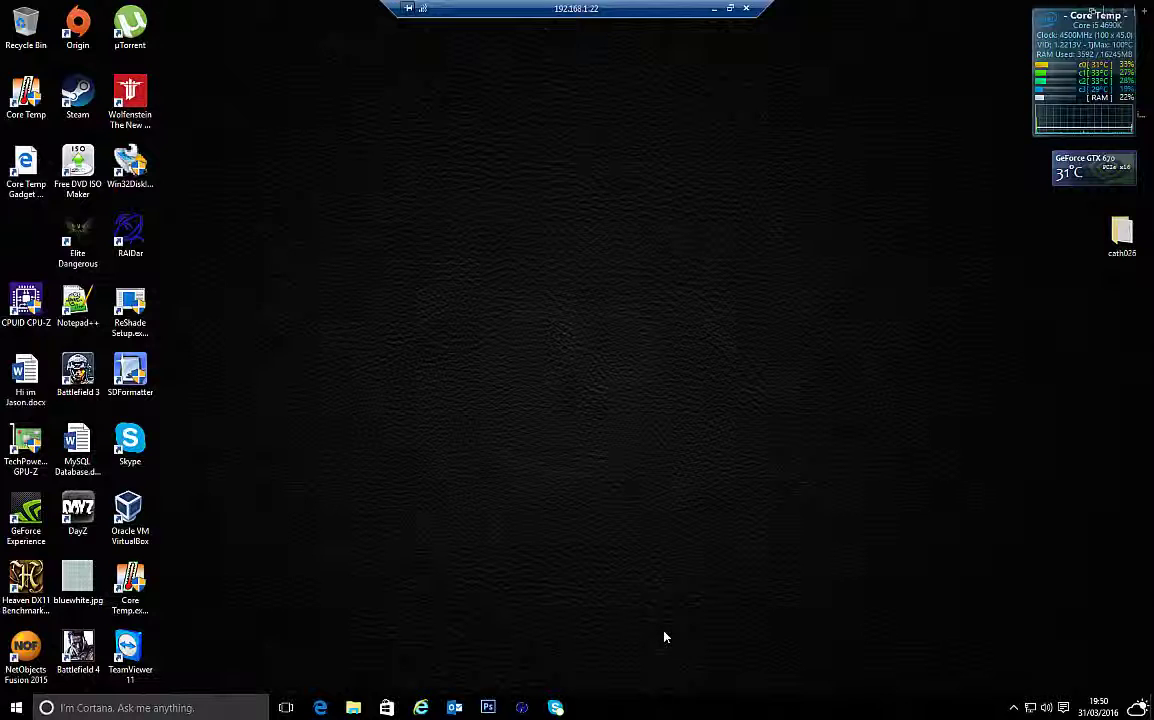
- Search 'task' on the remote PC and launch Task Scheduler
{"action": "key", "text": "super+s"}
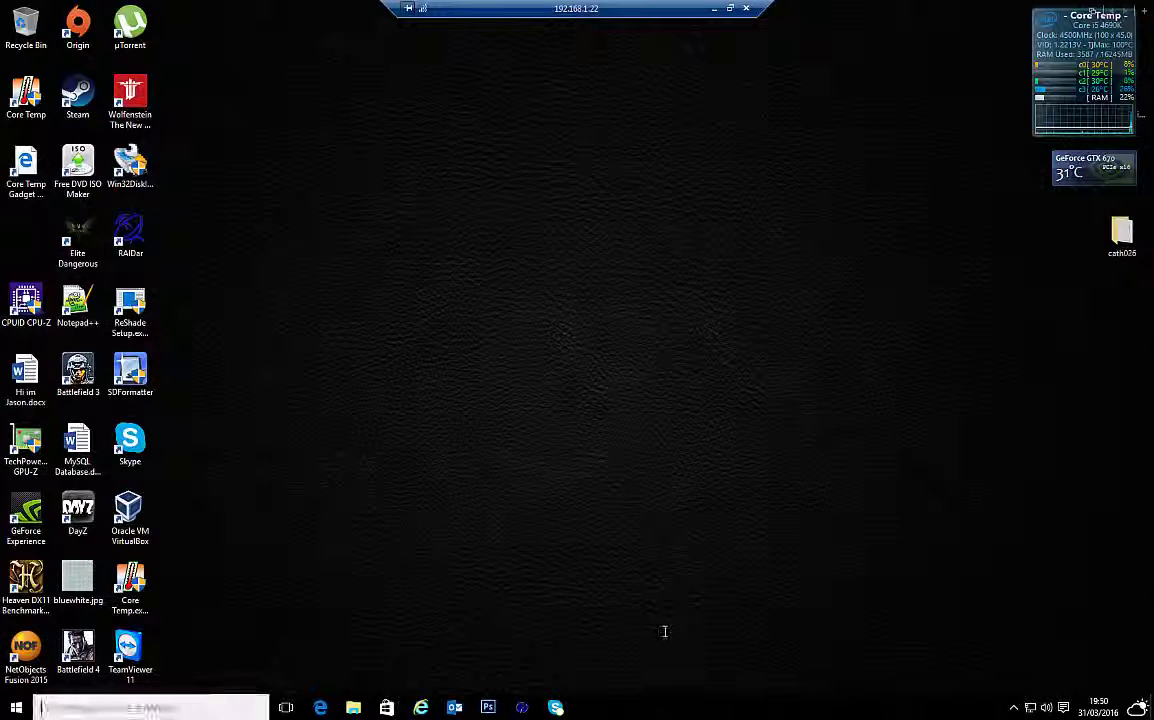
{"action": "type", "text": "task"}
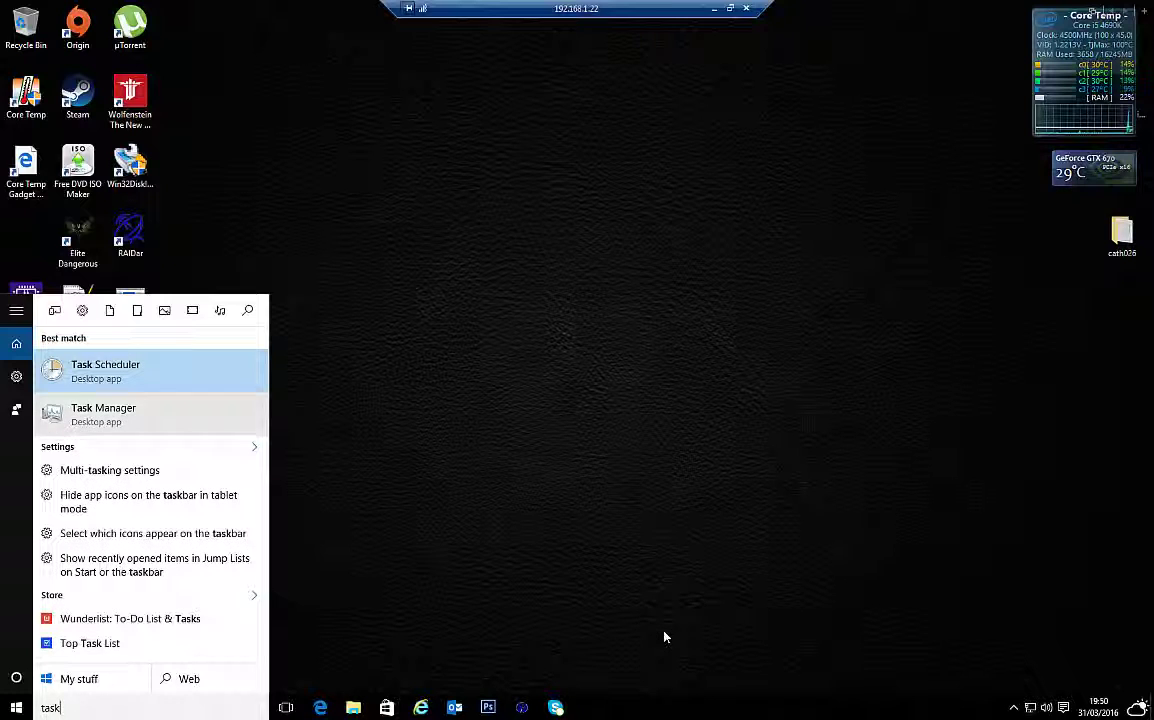
{"action": "key", "text": "Return"}
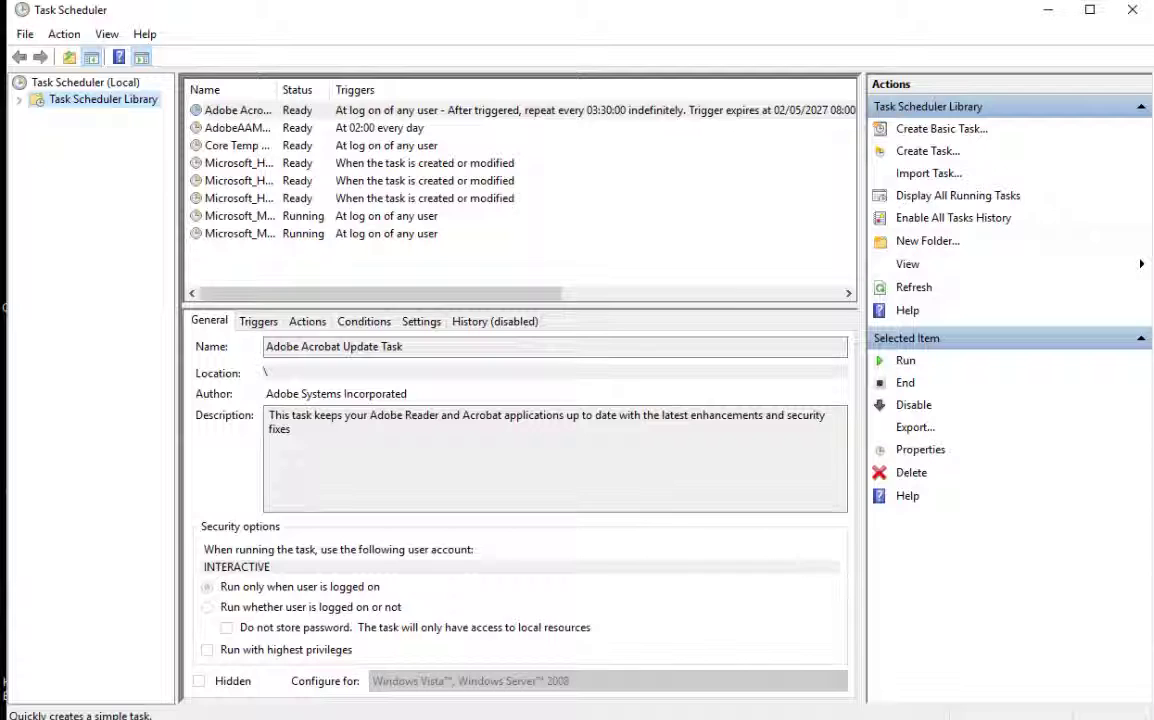
- Start a basic task named 'warning' with a placeholder description
{"action": "left_click", "coordinate": [941, 128]}
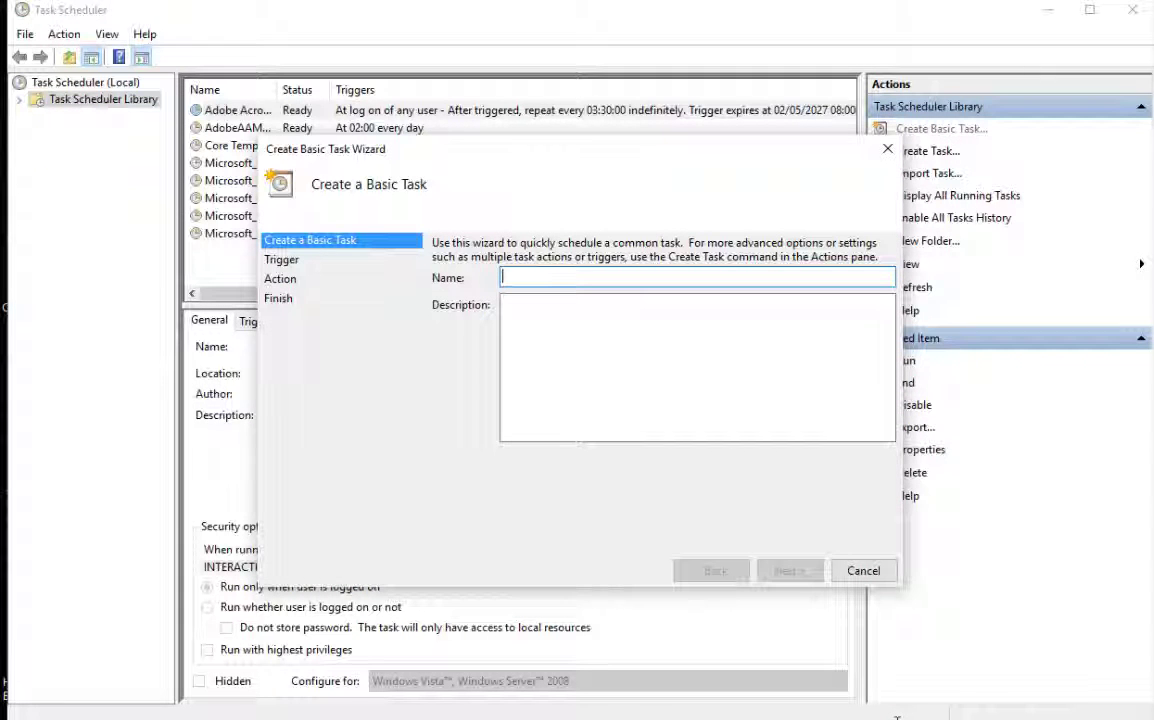
{"action": "type", "text": "warning"}
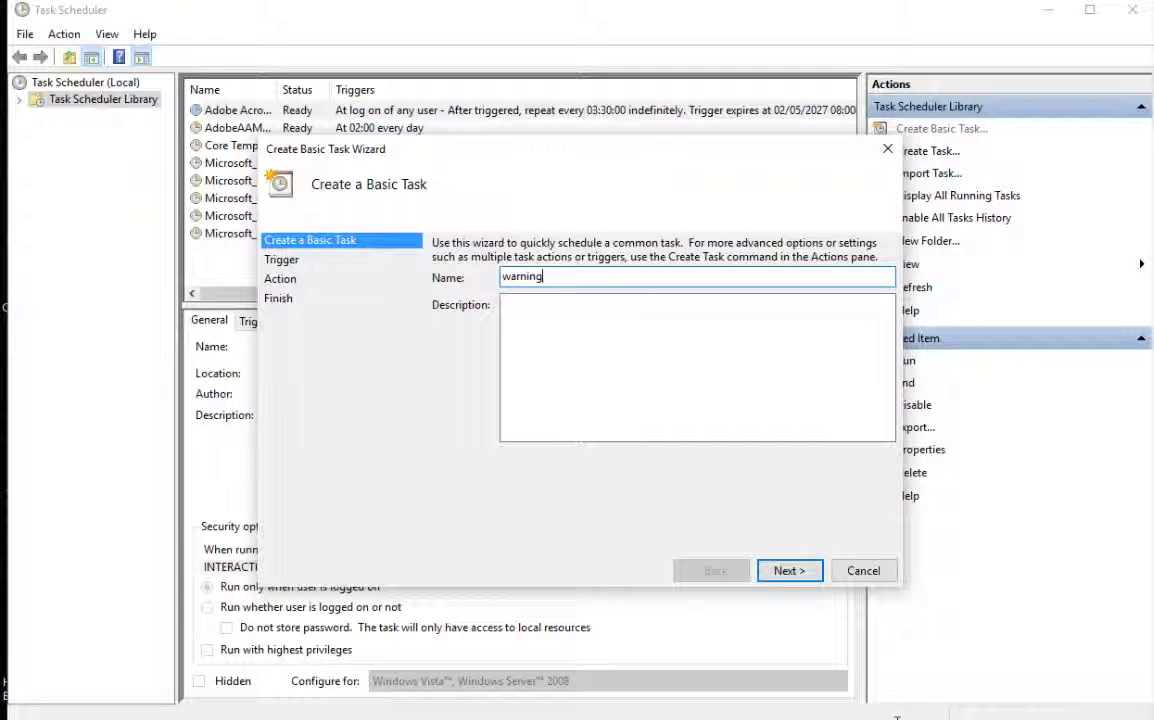
{"action": "key", "text": "Tab"}
{"action": "type", "text": "h;lhlh;h;h;"}
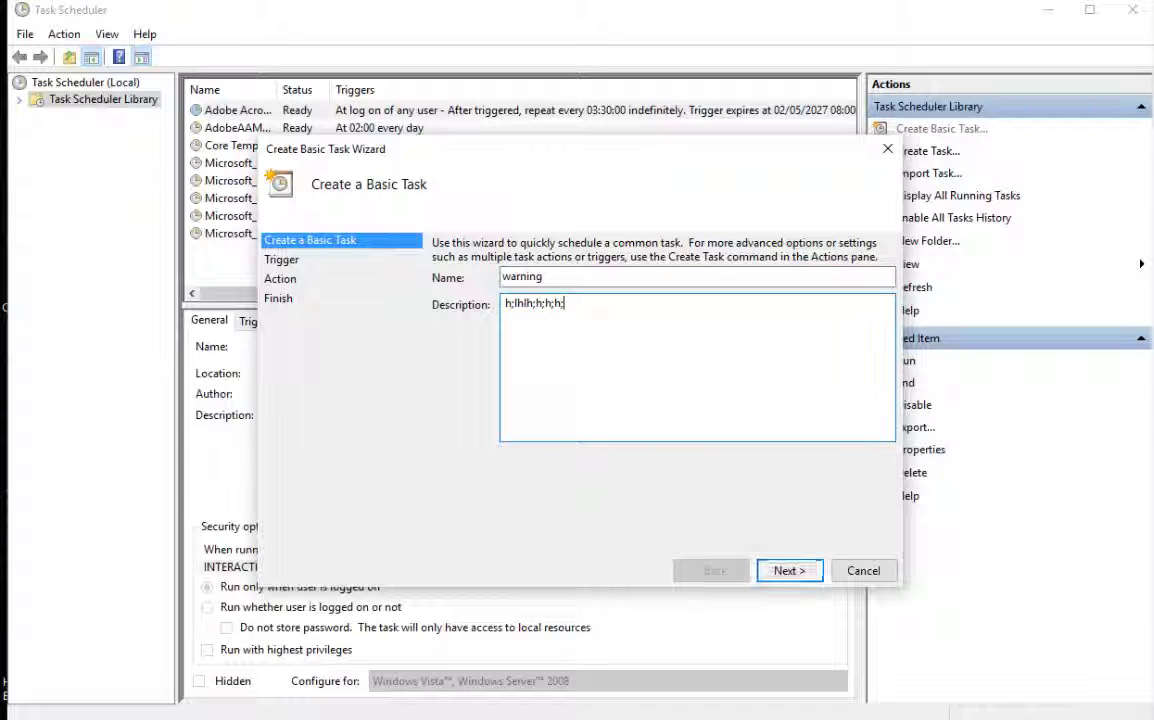
- Give it a Daily trigger starting at 21:20:00 and move to the Action step
{"action": "key", "text": "Return"}
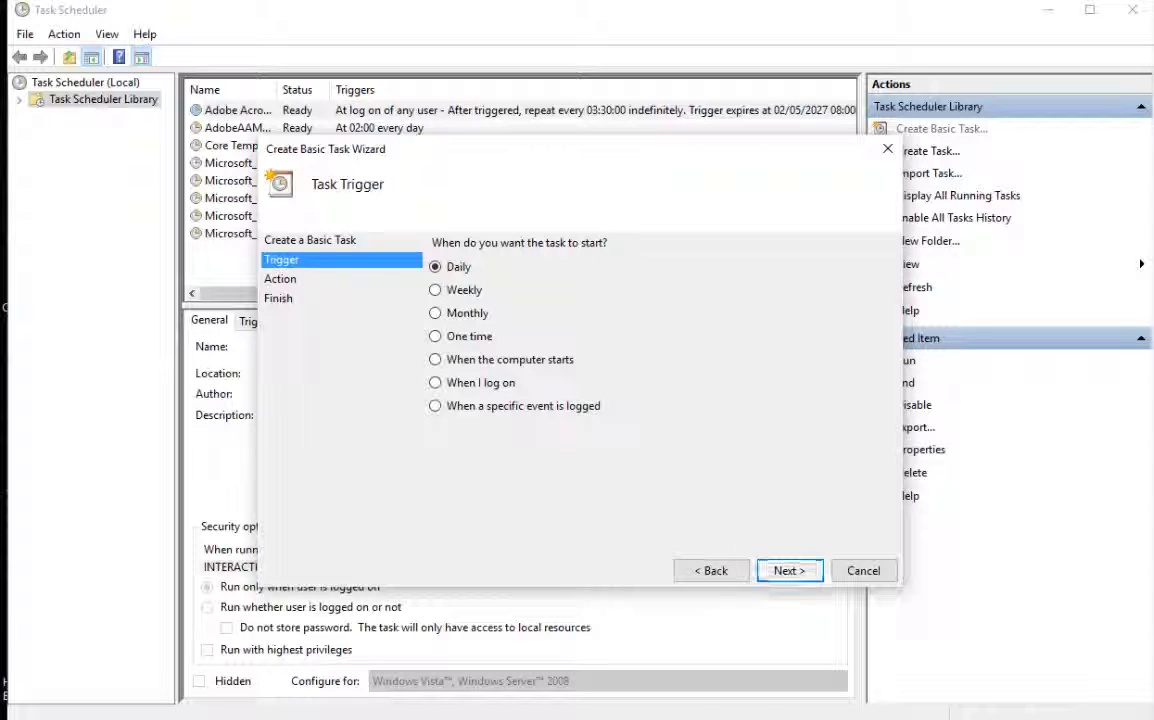
{"action": "key", "text": "Return"}
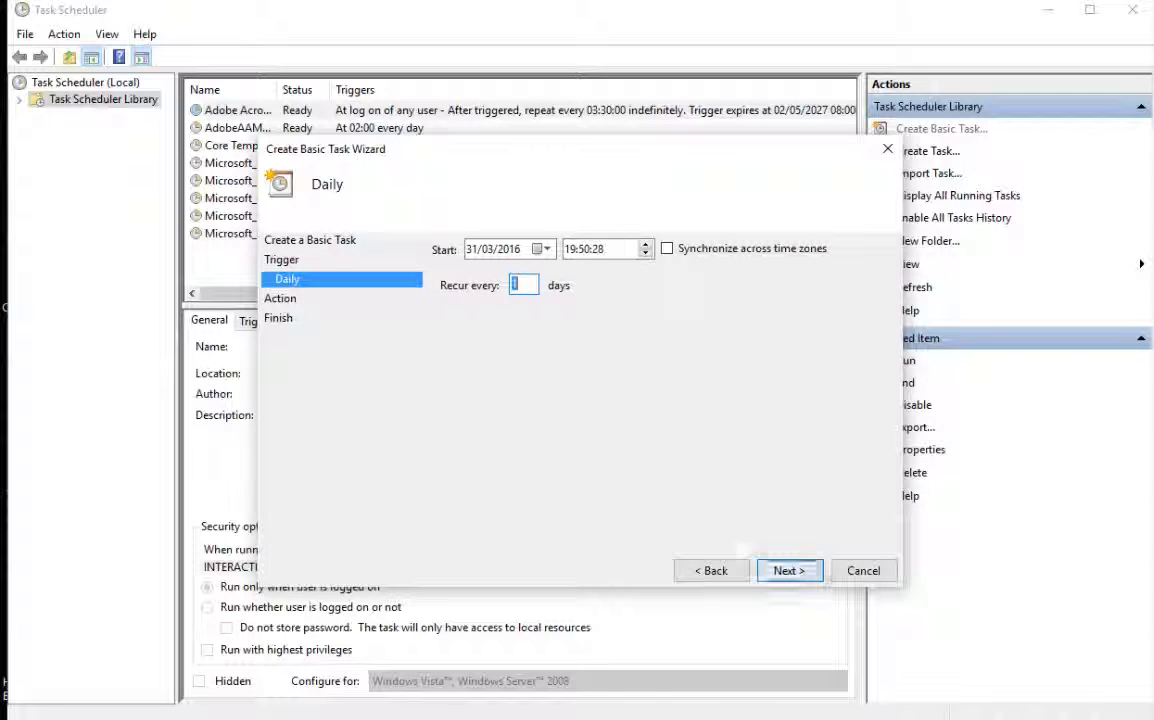
{"action": "left_click", "coordinate": [570, 249]}
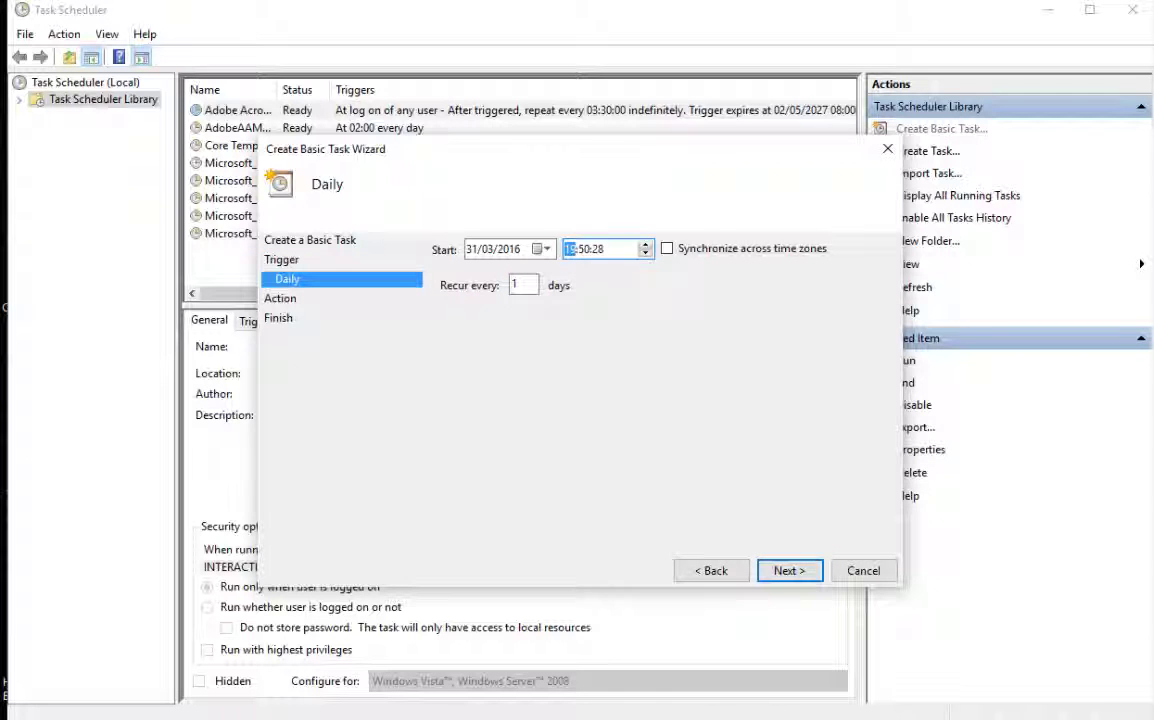
{"action": "type", "text": "21:20:00"}
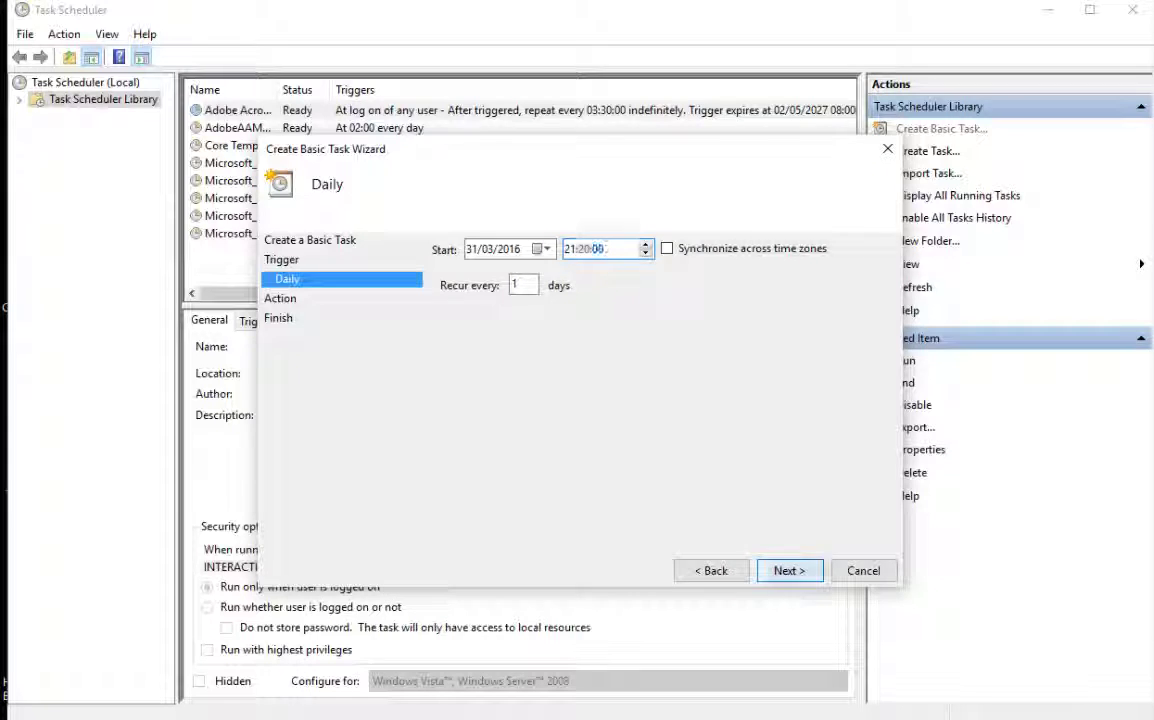
{"action": "key", "text": "Return"}
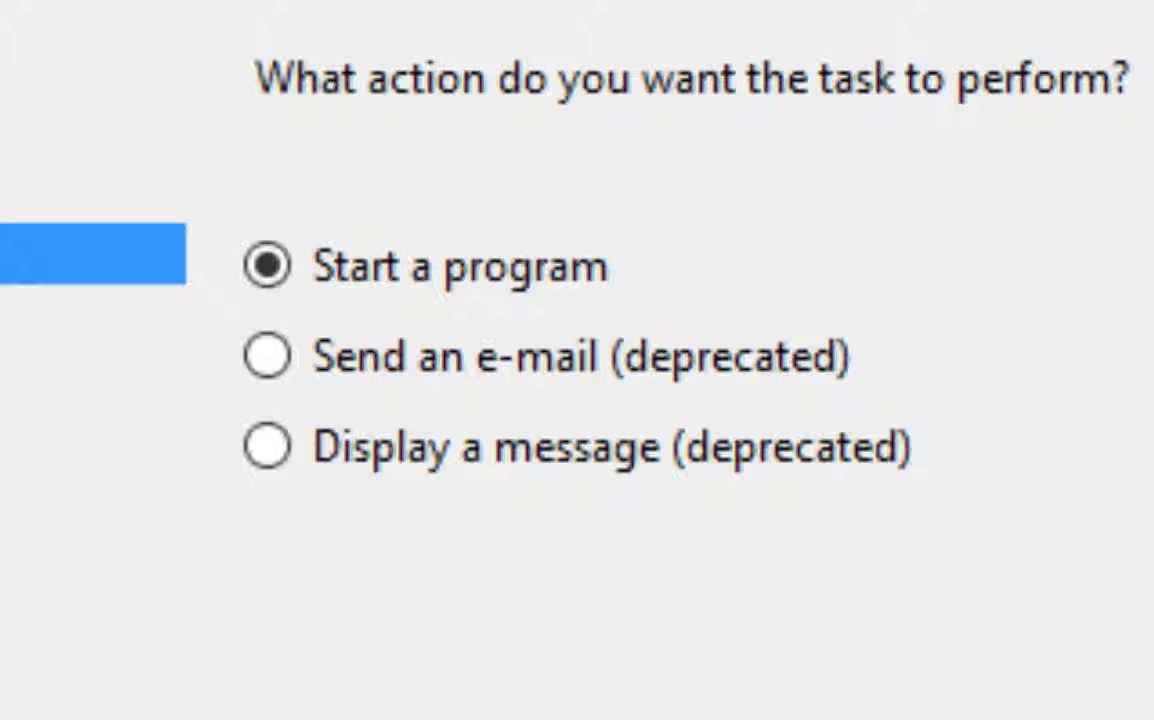
- Keep 'Start a program' as the warning task's action and continue
{"action": "key", "text": "Return"}
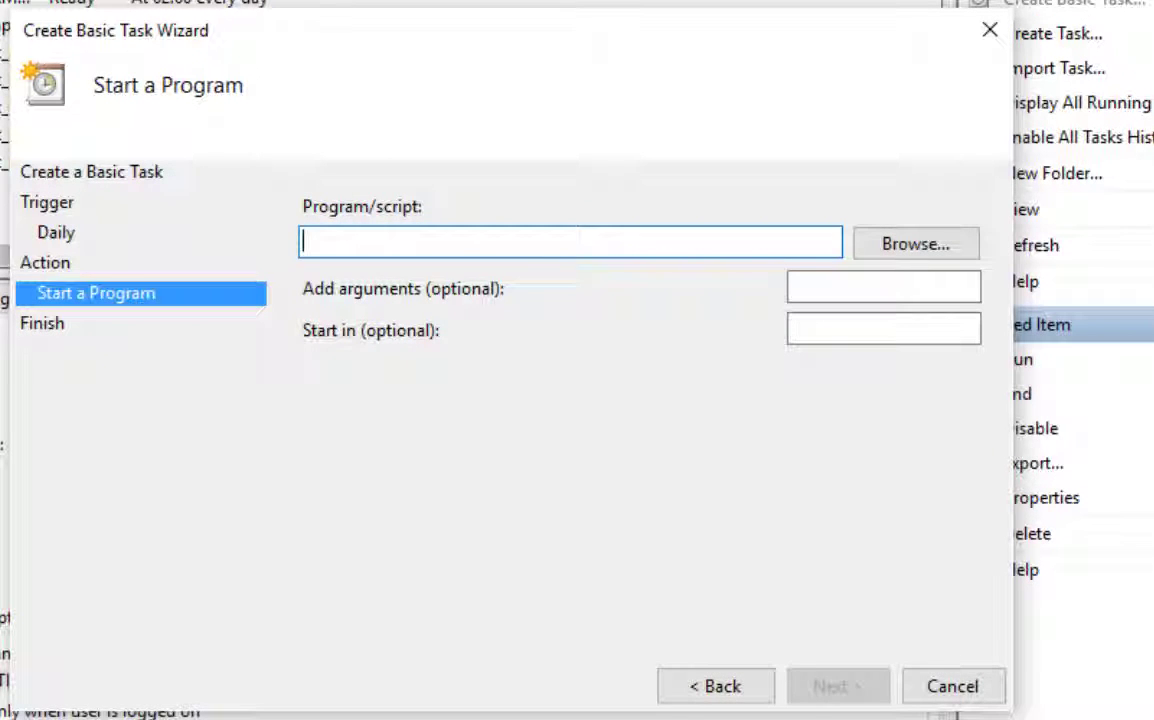
- Run msg with arguments '* this computer will shutdown in 10 mins' and continue to the summary
{"action": "type", "text": "msg"}
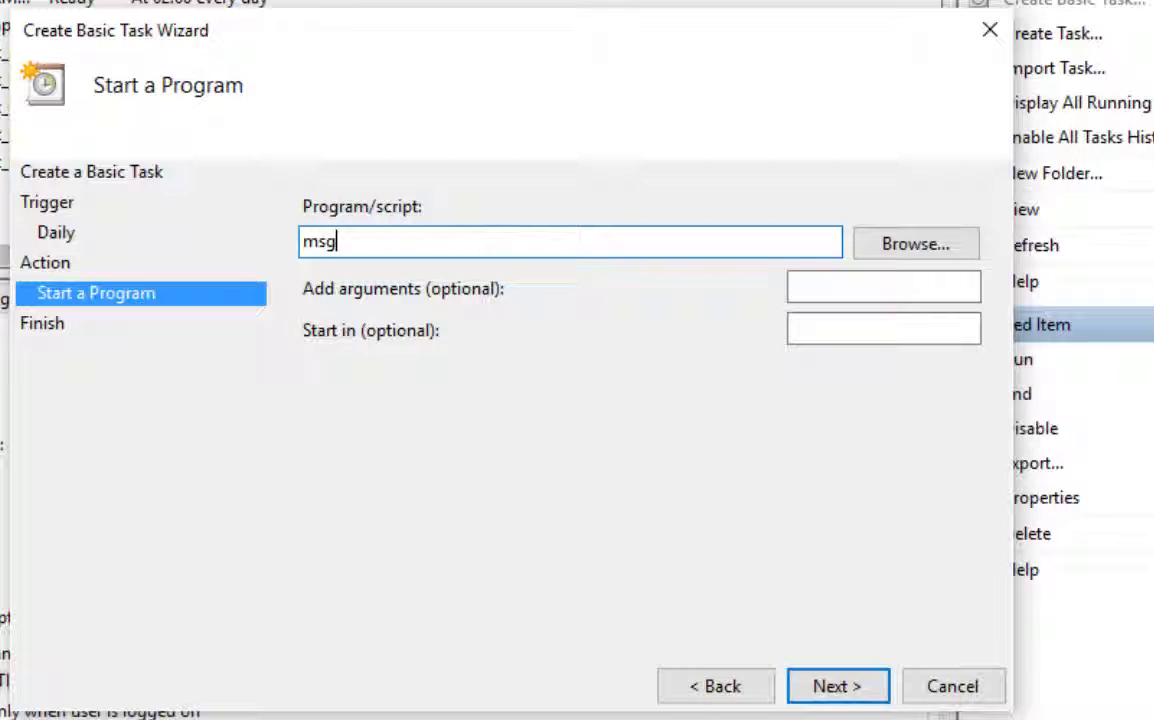
{"action": "left_click", "coordinate": [883, 287]}
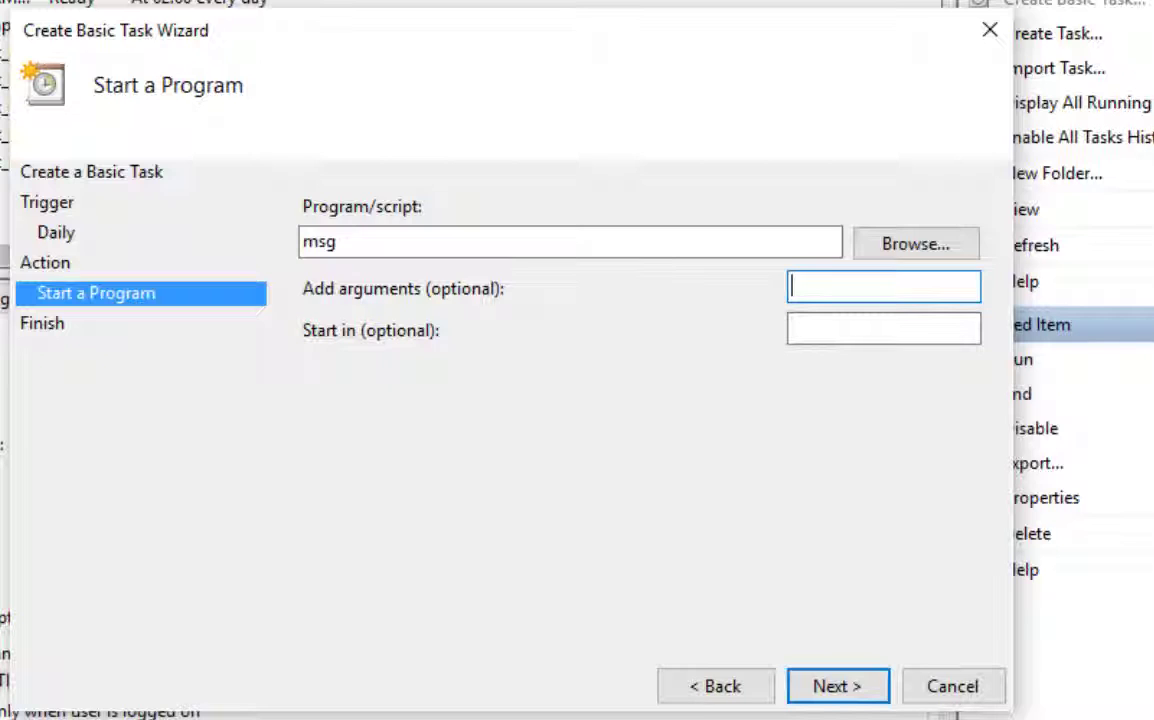
{"action": "type", "text": "* this comp"}
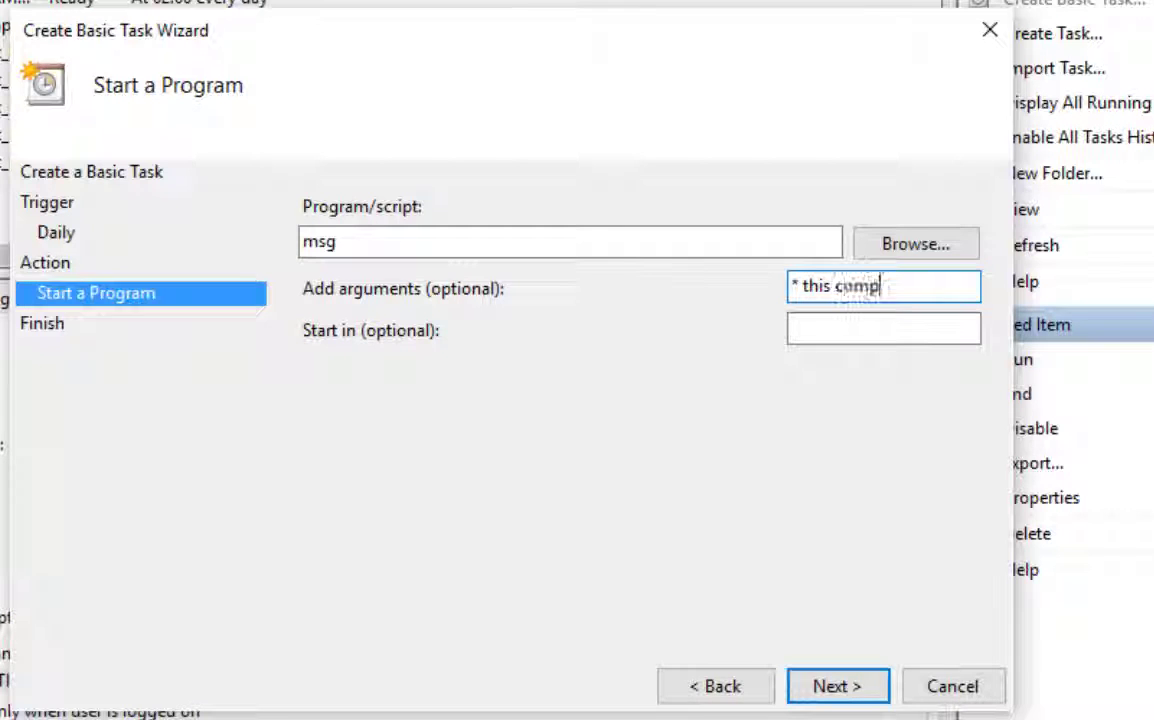
{"action": "type", "text": "uter will shu"}
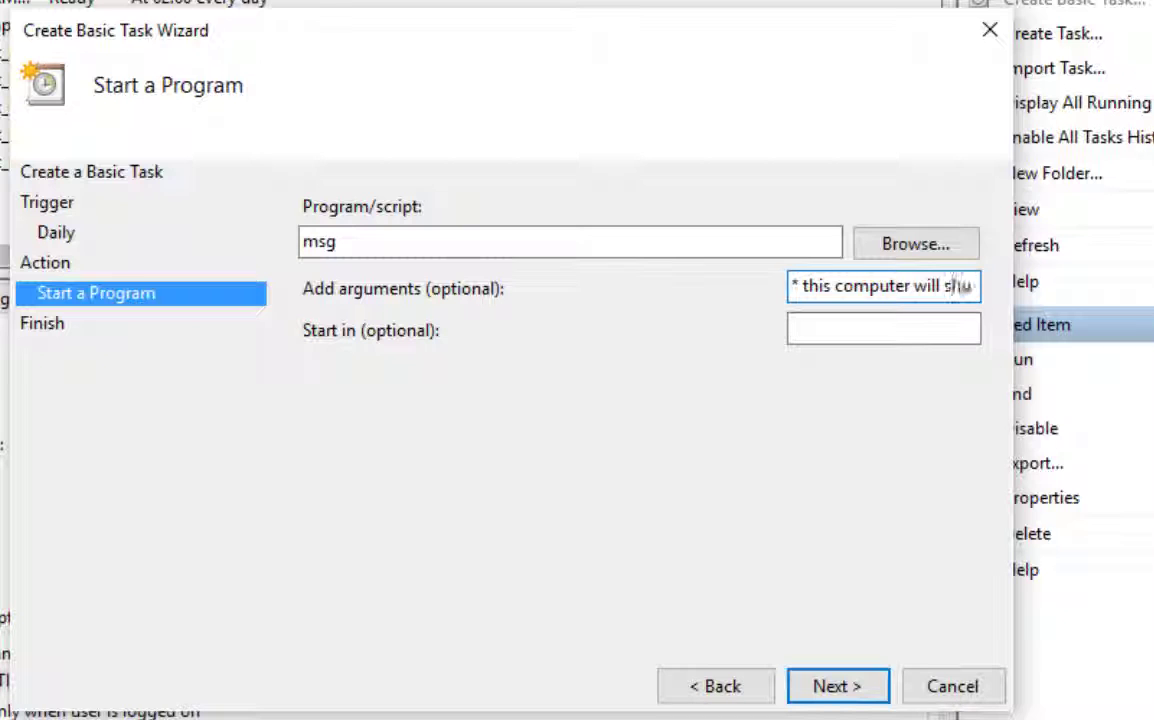
{"action": "type", "text": "tdown in 1"}
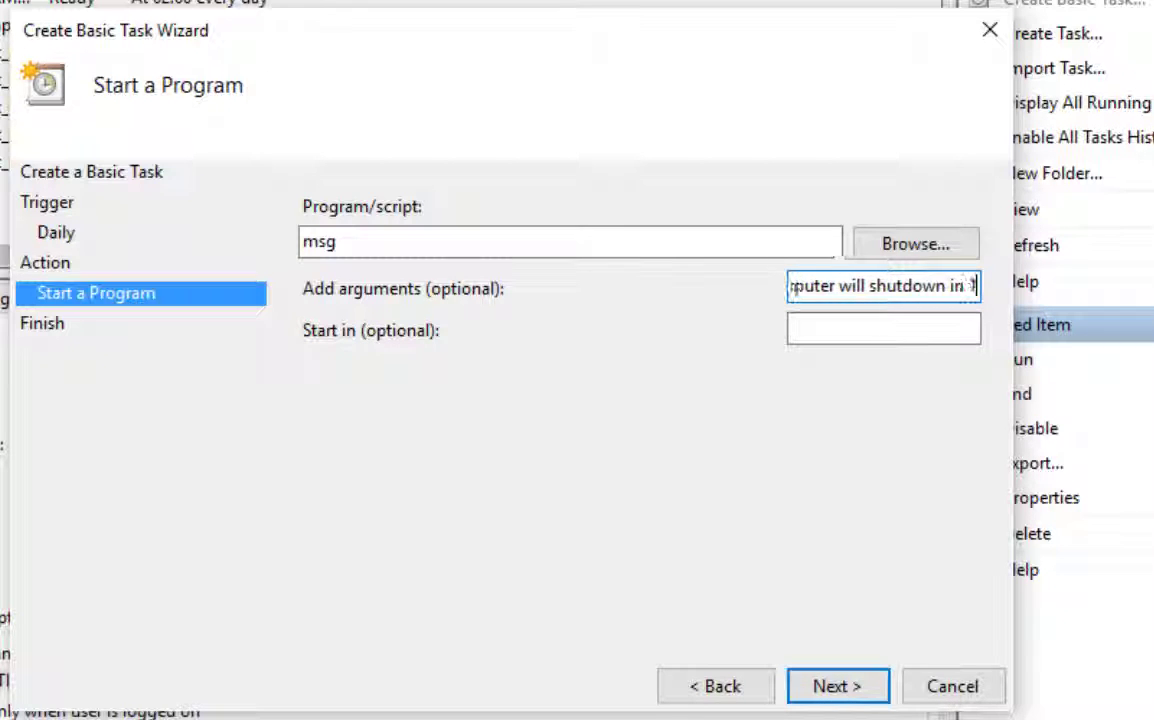
{"action": "type", "text": "0 mins"}
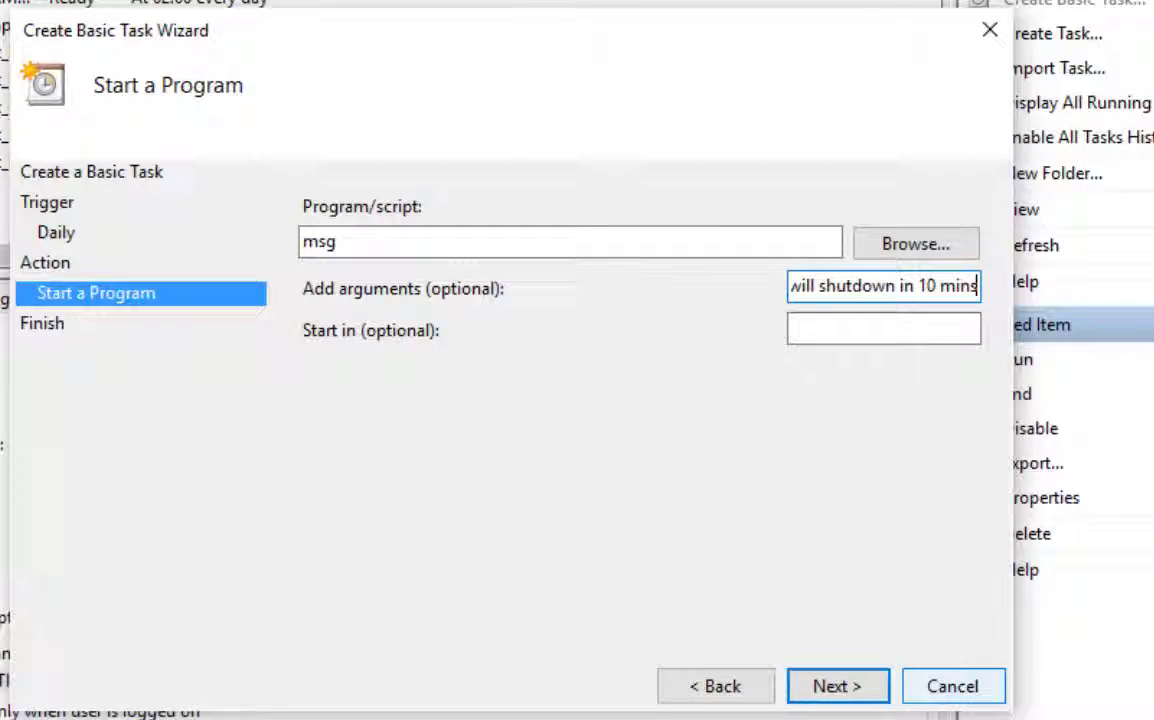
{"action": "key", "text": "Return"}
{"action": "key", "text": "Return"}
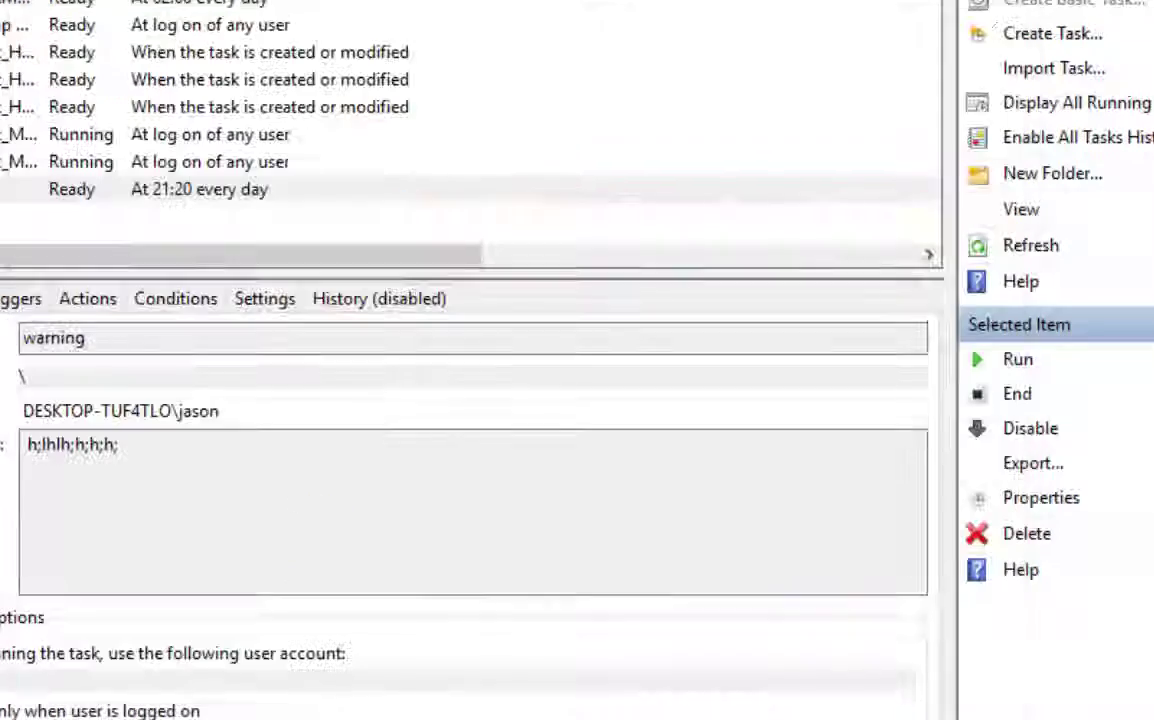